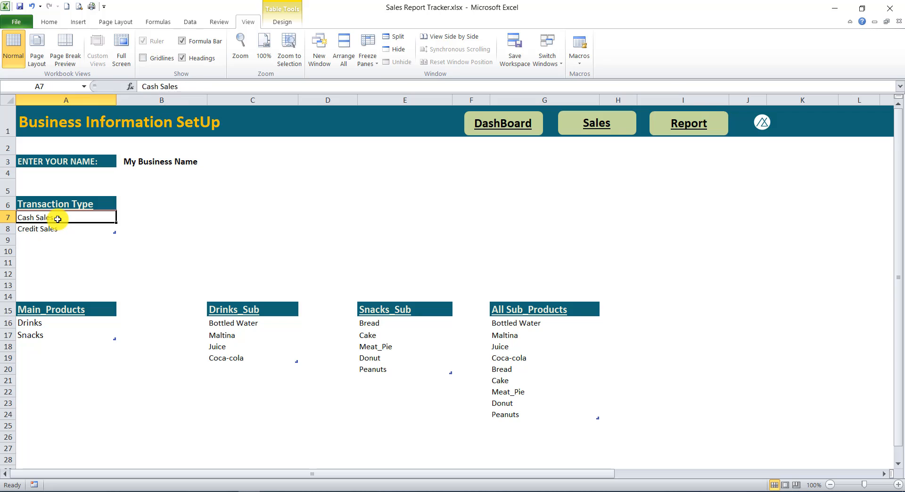
Step: Review the transaction types, main products, and drinks and snacks sub-product lists on the business setup sheet
{"action": "left_click", "coordinate": [48, 230]}
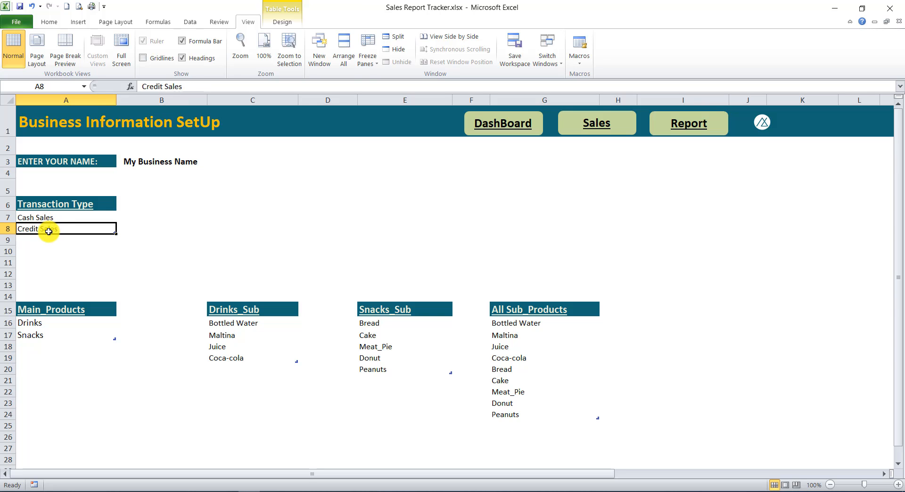
{"action": "left_click", "coordinate": [27, 323]}
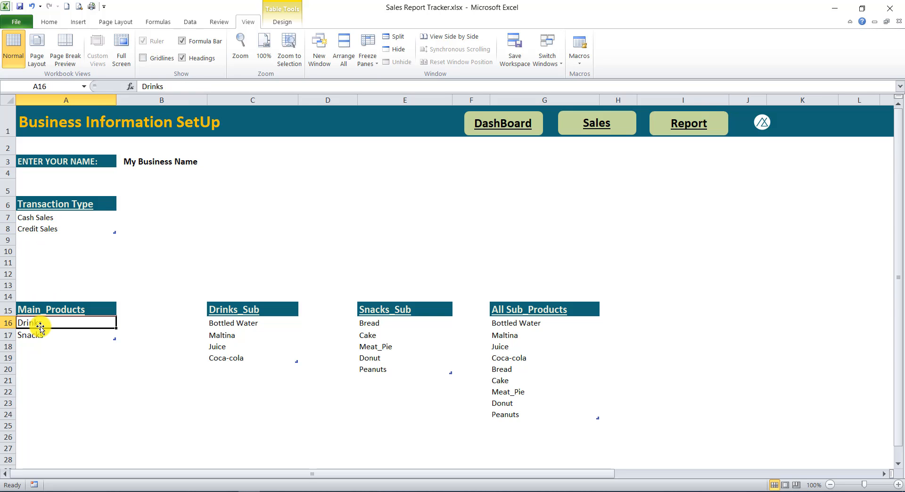
{"action": "left_click", "coordinate": [31, 335]}
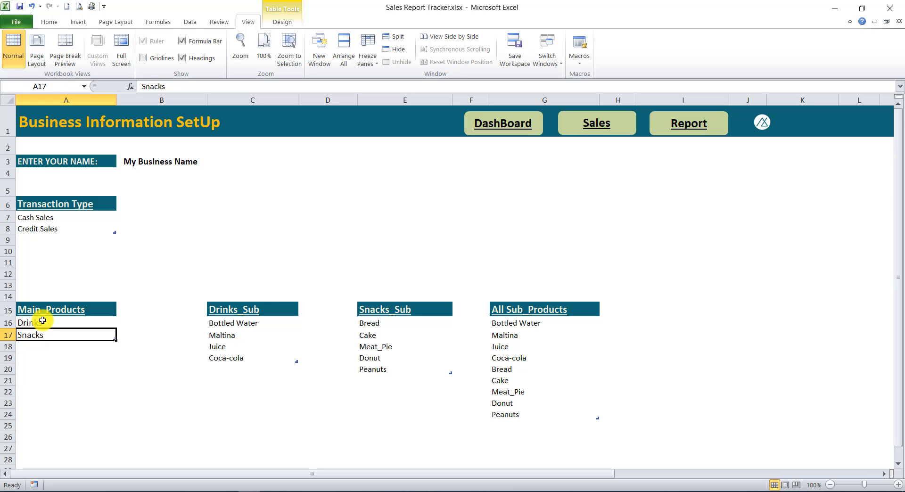
{"action": "left_click", "coordinate": [33, 323]}
{"action": "left_click", "coordinate": [32, 335]}
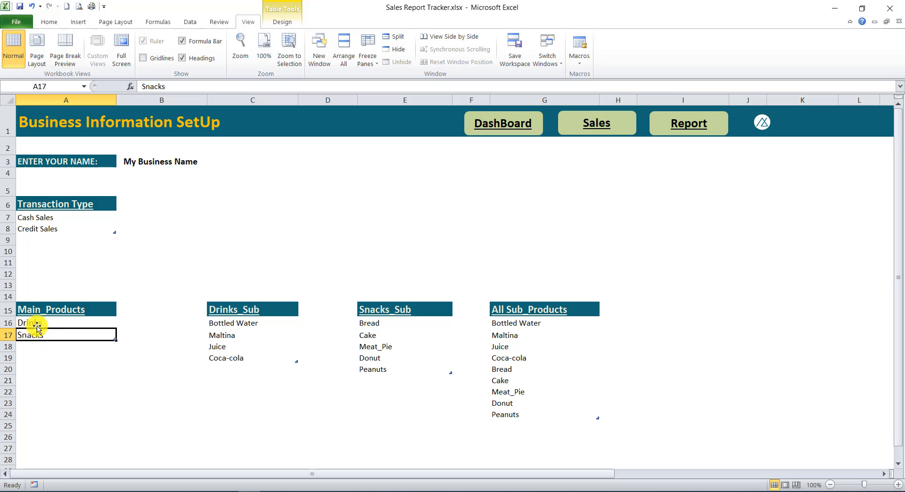
{"action": "left_click", "coordinate": [33, 323]}
{"action": "left_click", "coordinate": [35, 336]}
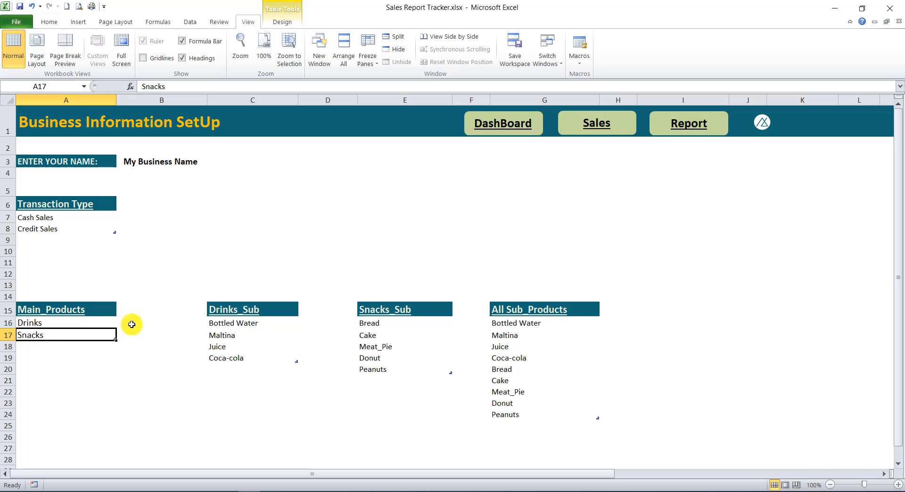
{"action": "left_click", "coordinate": [221, 323]}
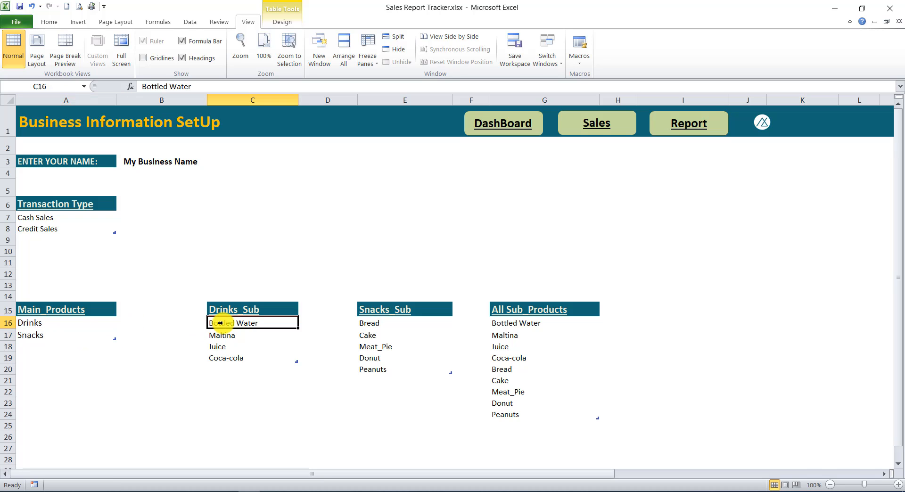
{"action": "left_click", "coordinate": [373, 324]}
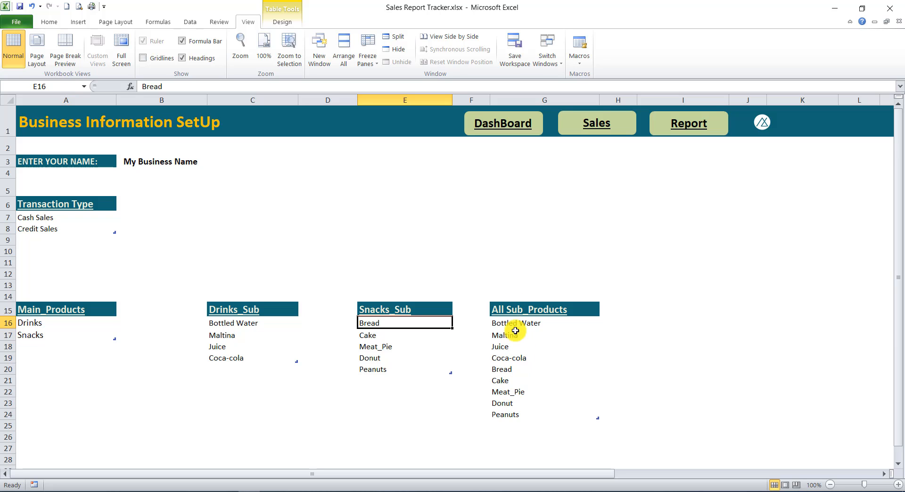
Step: Check the business name entry, visit the dashboard, and return to the business name on the setup sheet
{"action": "left_click", "coordinate": [134, 163]}
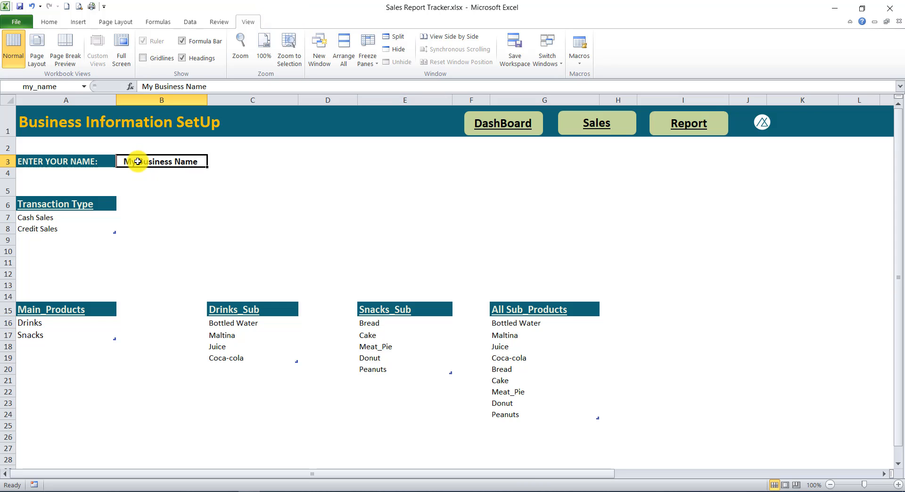
{"action": "left_click", "coordinate": [504, 126]}
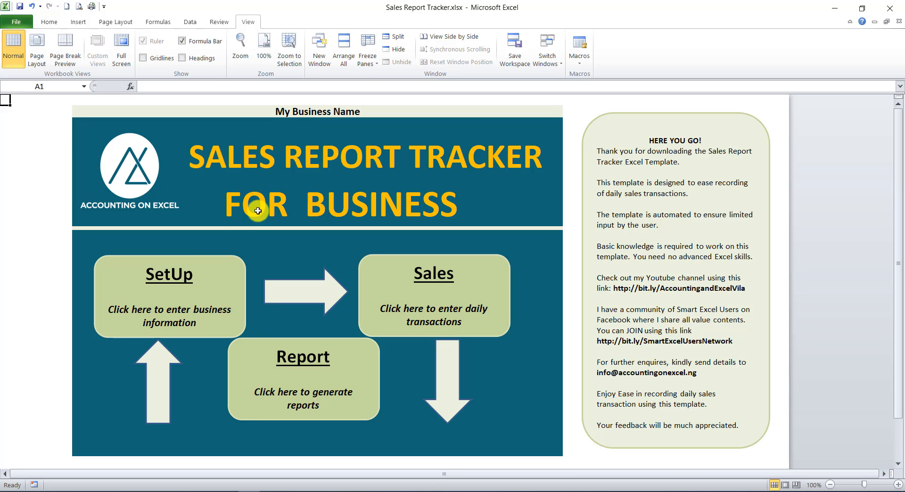
{"action": "left_click", "coordinate": [176, 310]}
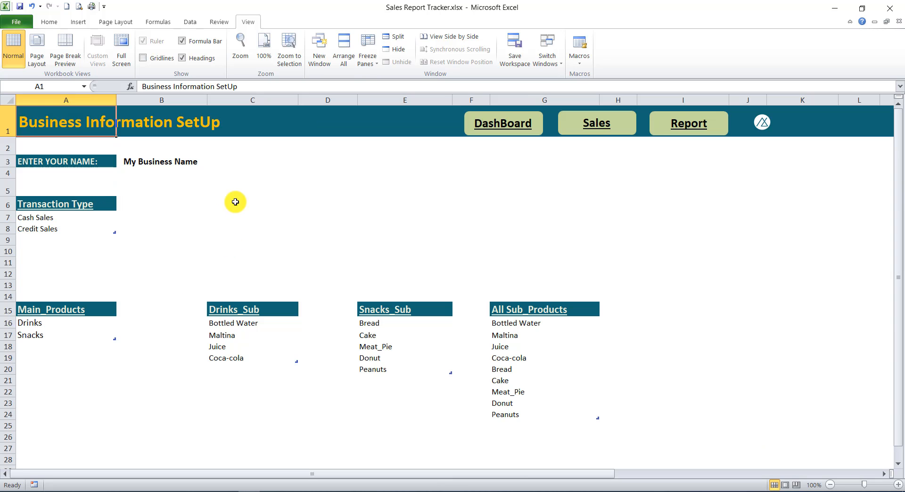
{"action": "left_click", "coordinate": [146, 162]}
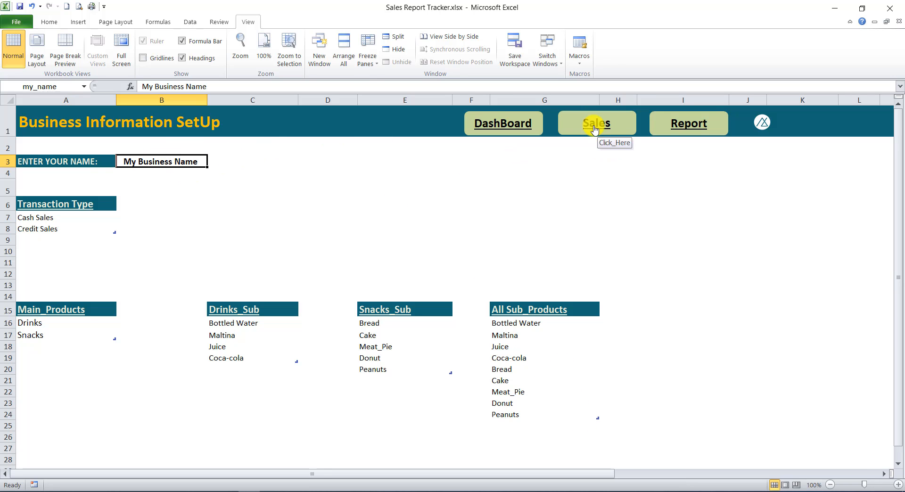
Step: Open the Sales sheet and look over the transaction types, descriptions and invoice numbers of the daily transactions
{"action": "left_click", "coordinate": [607, 137]}
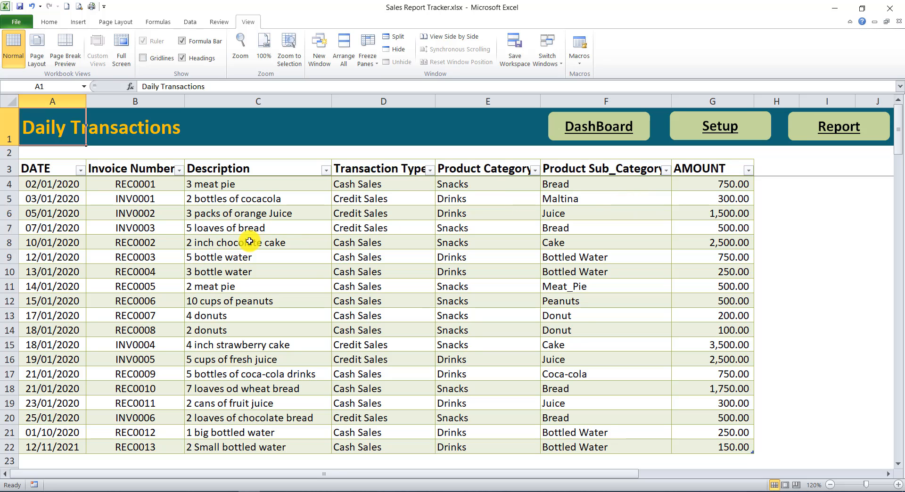
{"action": "scroll", "coordinate": [189, 245], "scroll_direction": "down", "scroll_amount": 1}
{"action": "scroll", "coordinate": [191, 247], "scroll_direction": "up", "scroll_amount": 1}
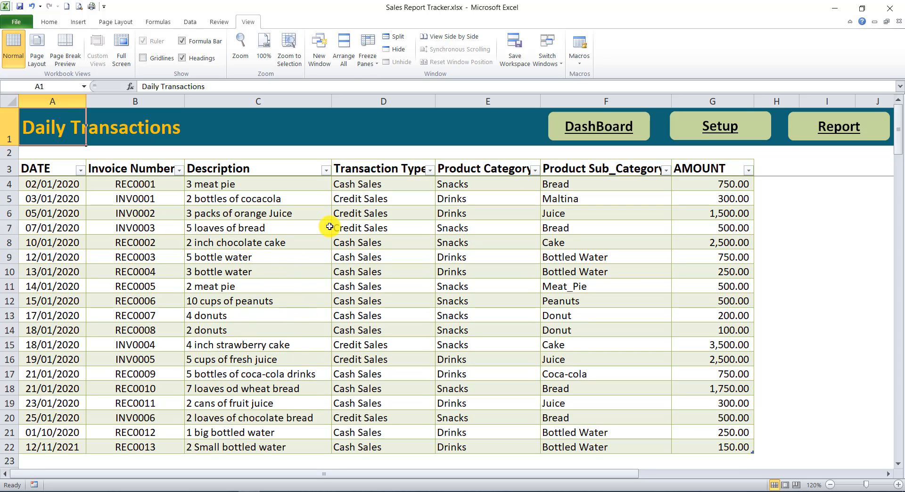
{"action": "left_click", "coordinate": [397, 228]}
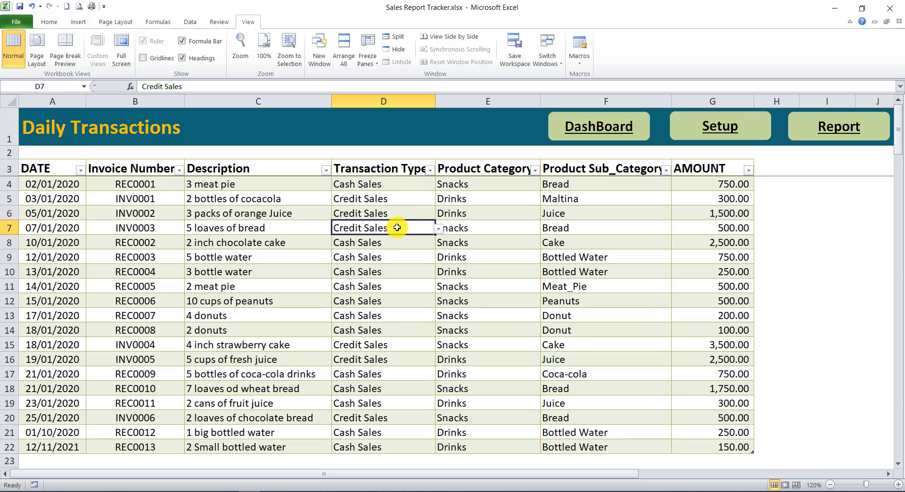
{"action": "left_click", "coordinate": [274, 200]}
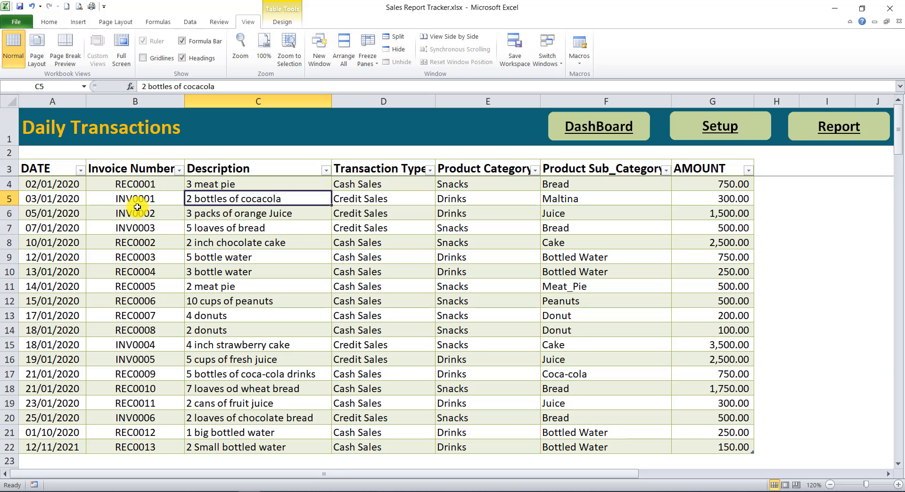
{"action": "left_click", "coordinate": [129, 194]}
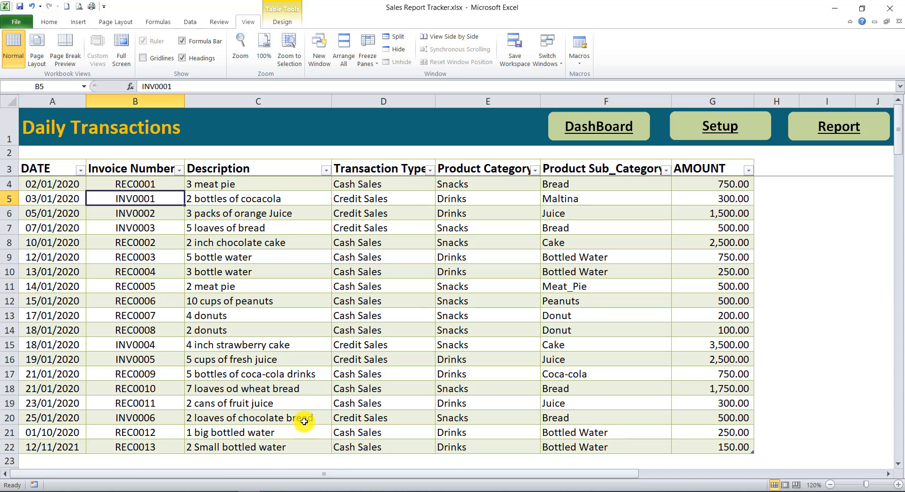
Step: Review the last transaction record field by field, from its date through to its amount
{"action": "left_click", "coordinate": [57, 448]}
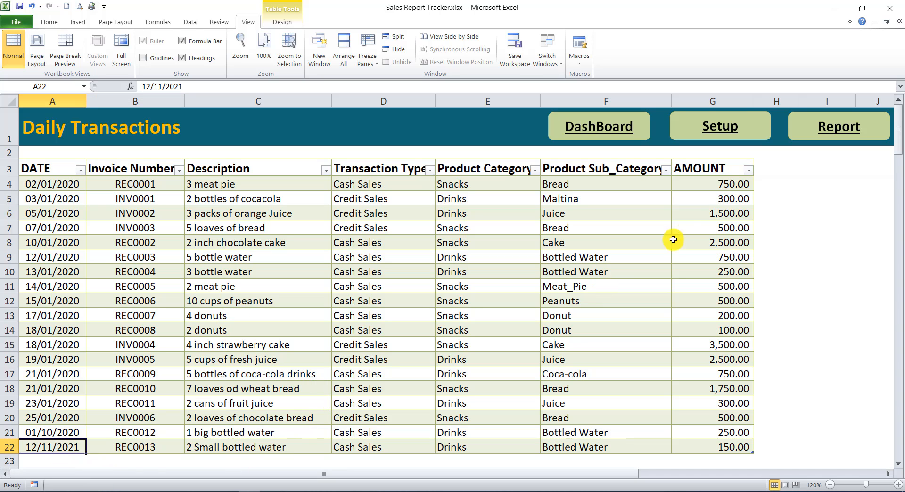
{"action": "left_click", "coordinate": [723, 449]}
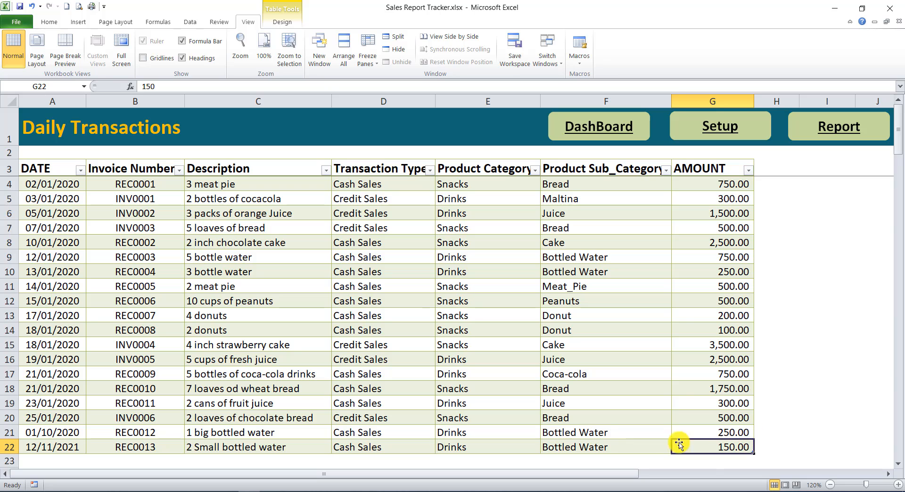
{"action": "left_click", "coordinate": [49, 447]}
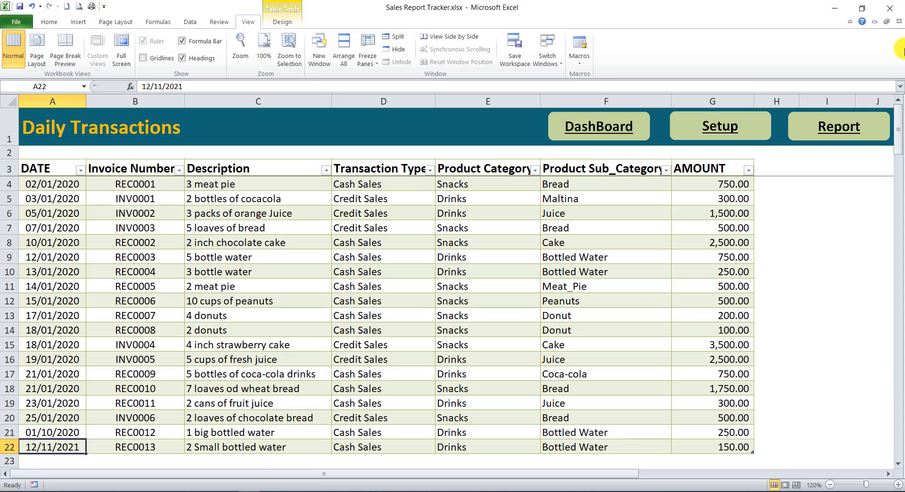
{"action": "key", "text": "Right"}
{"action": "key", "text": "Right"}
{"action": "key", "text": "Right"}
{"action": "key", "text": "Right"}
{"action": "key", "text": "Right"}
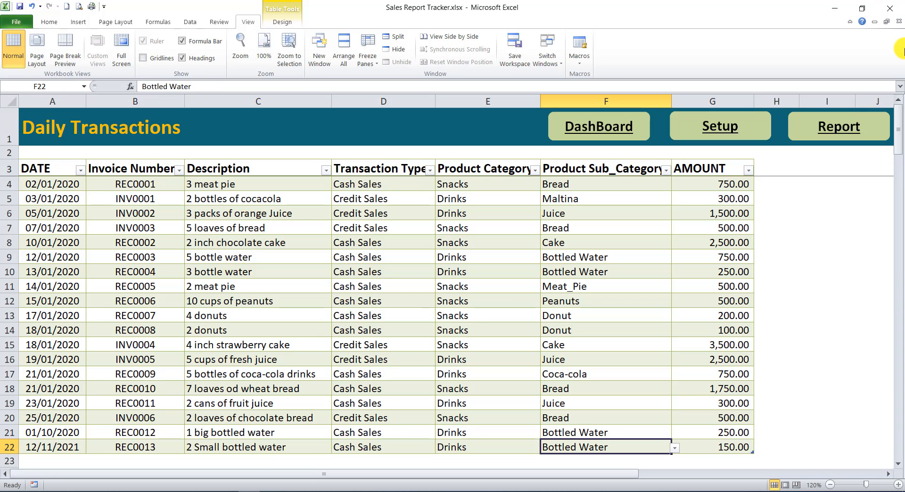
{"action": "key", "text": "Right"}
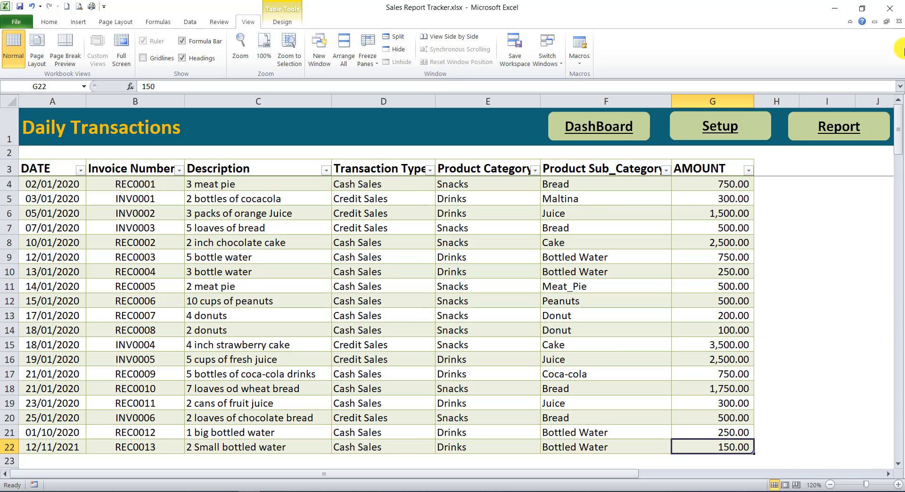
Step: Start a new record below the last transaction with the date 15/12/2020 and invoice number REC0014
{"action": "key", "text": "Return"}
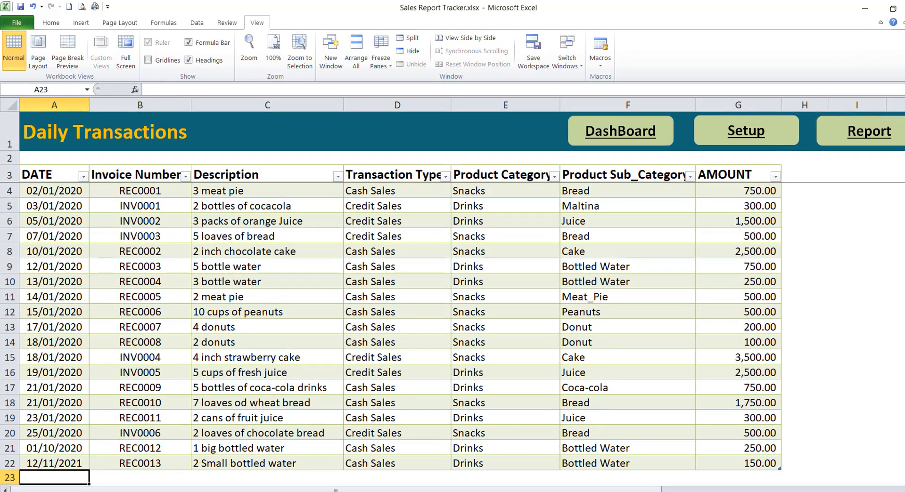
{"action": "type", "text": "15/12/2020"}
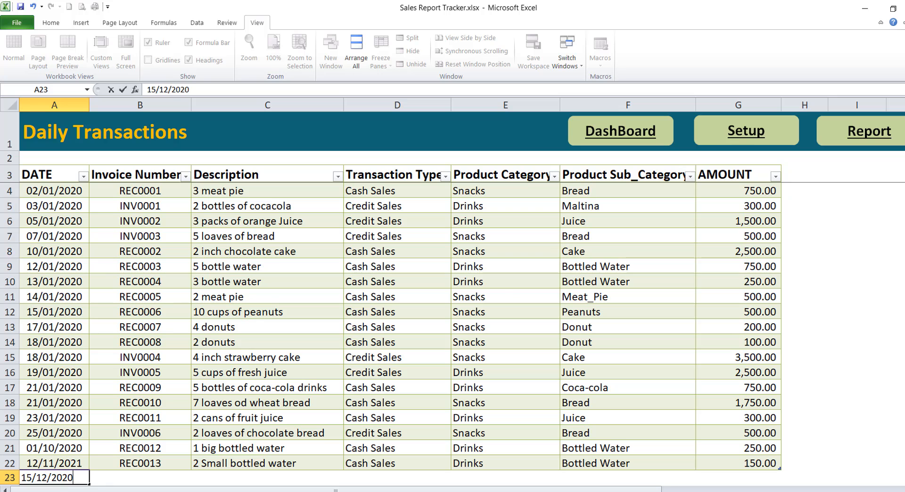
{"action": "key", "text": "Tab"}
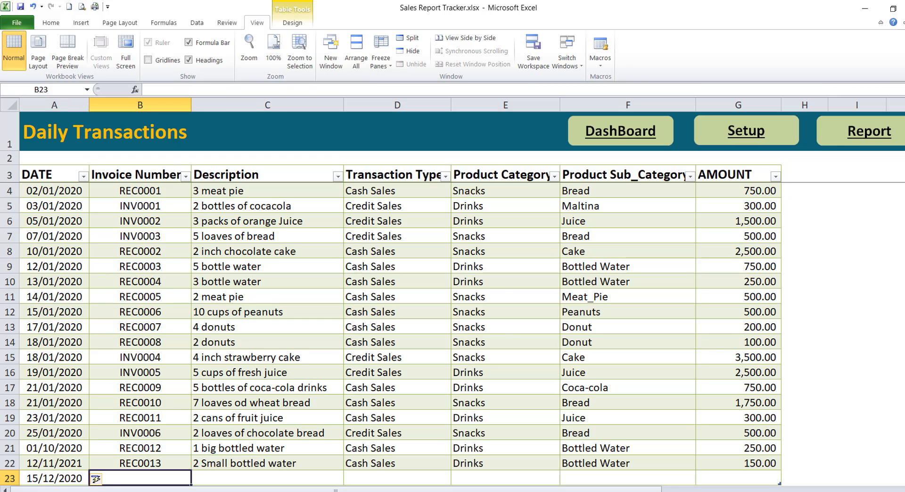
{"action": "scroll", "coordinate": [625, 295], "scroll_direction": "down", "scroll_amount": 4}
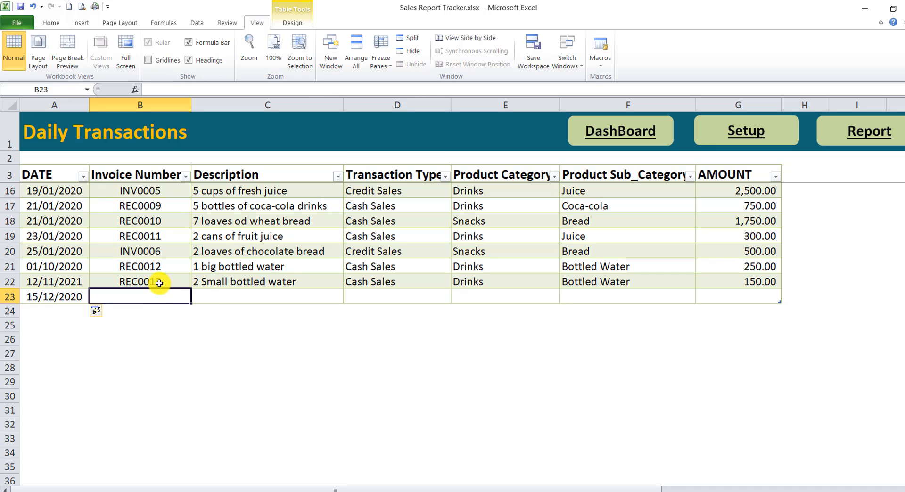
{"action": "type", "text": "REC00"}
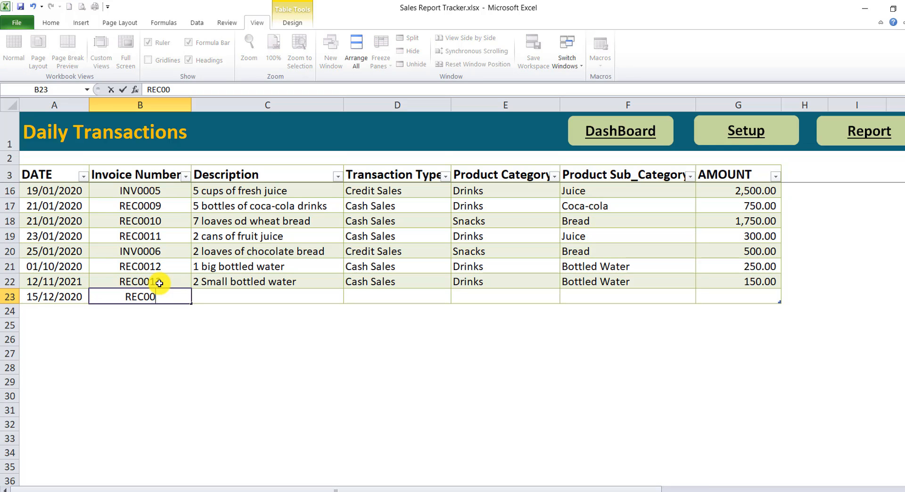
{"action": "type", "text": "13"}
{"action": "key", "text": "BackSpace"}
{"action": "type", "text": "4"}
{"action": "key", "text": "Tab"}
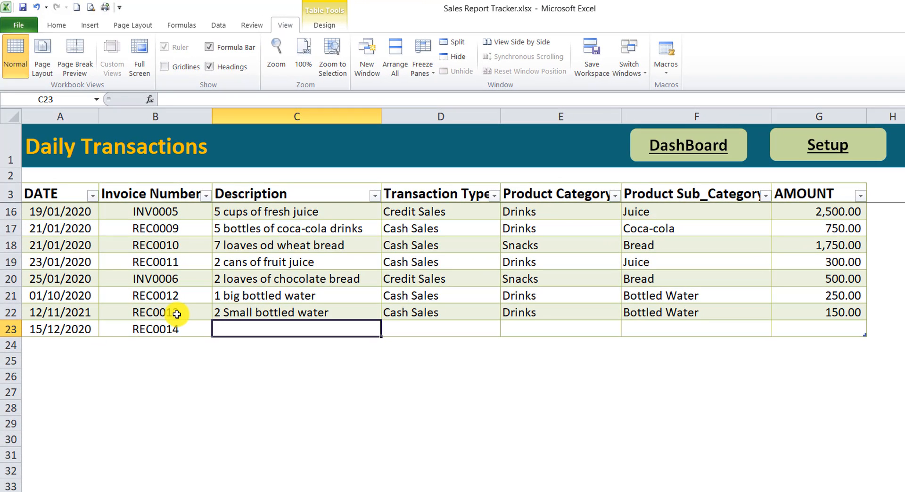
Step: Fill in the new record's description as "2 loaves of chocolate bread" and its transaction type as Cash Sales
{"action": "type", "text": "2"}
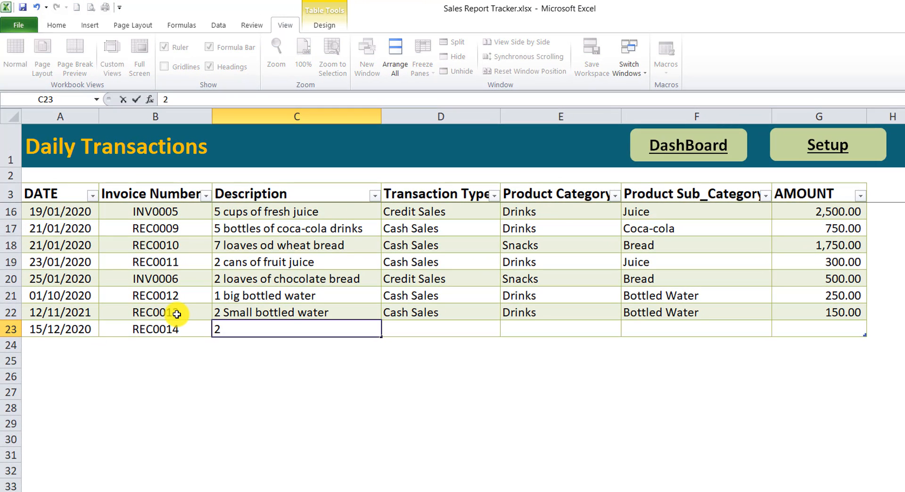
{"action": "type", "text": " LO"}
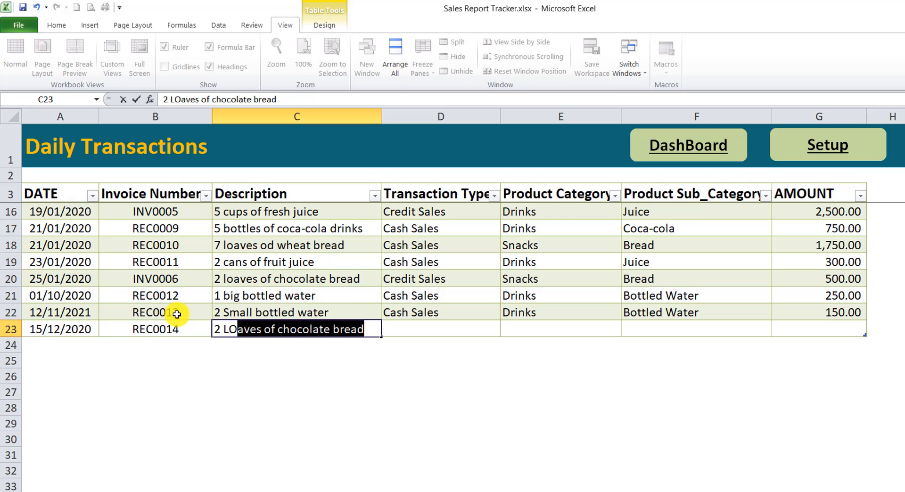
{"action": "key", "text": "Tab"}
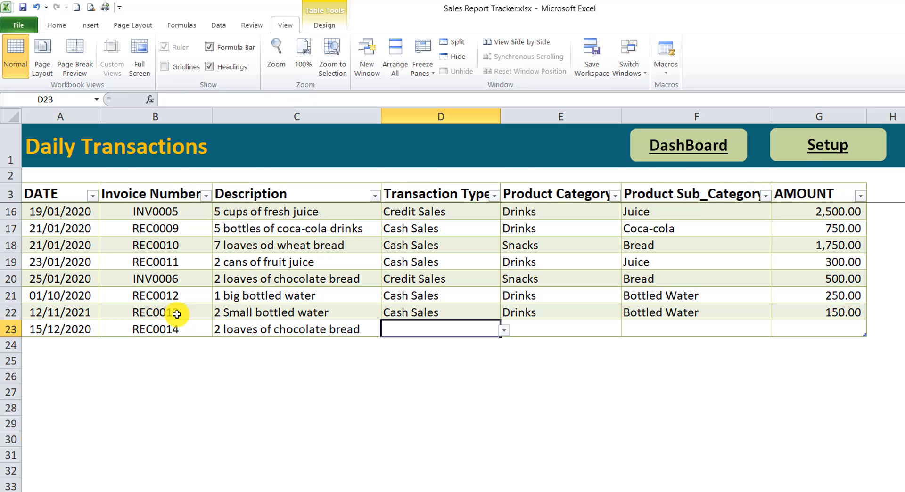
{"action": "type", "text": "CAS"}
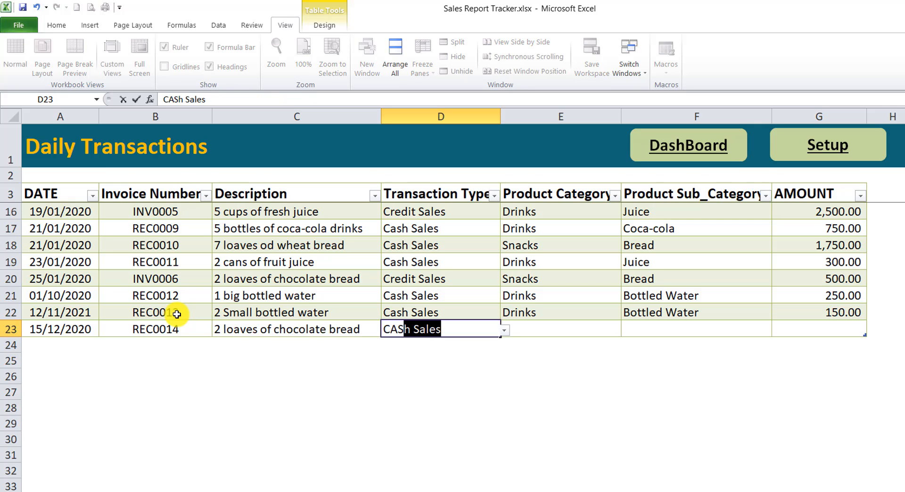
{"action": "key", "text": "Tab"}
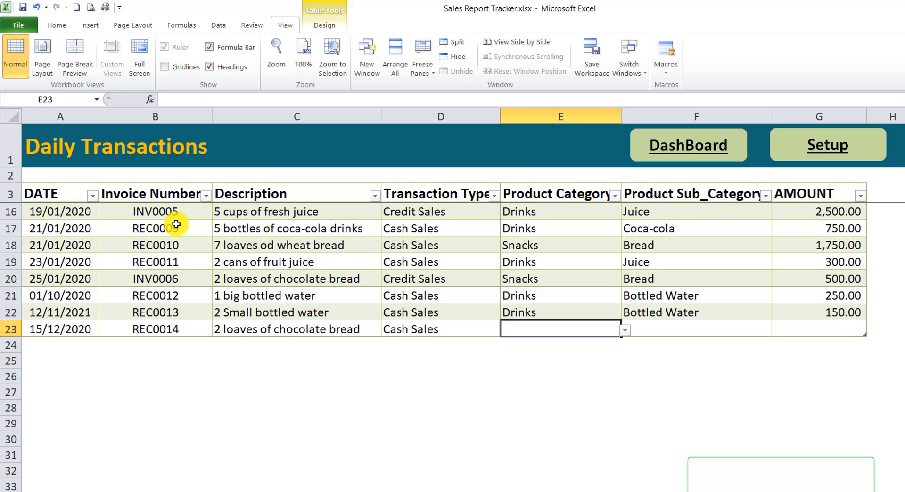
Step: Examine the transaction type and product category choices offered for the REC0014 record
{"action": "left_click", "coordinate": [443, 337]}
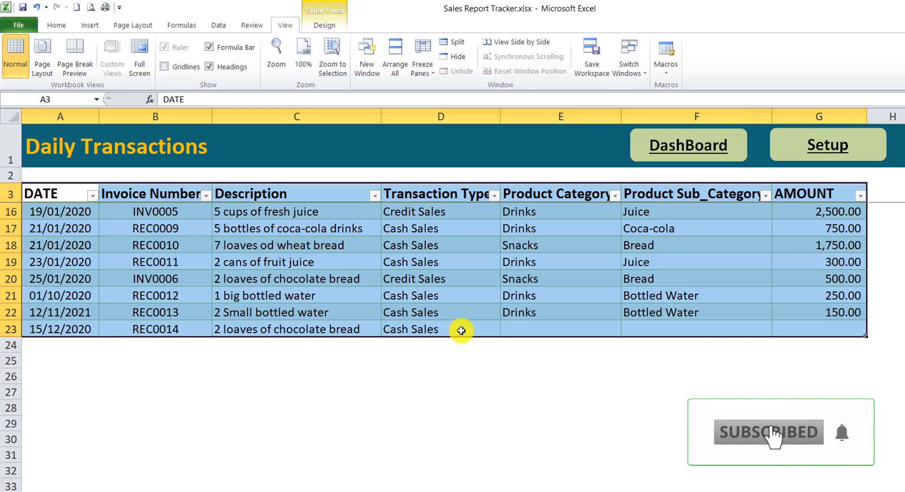
{"action": "left_click", "coordinate": [457, 326]}
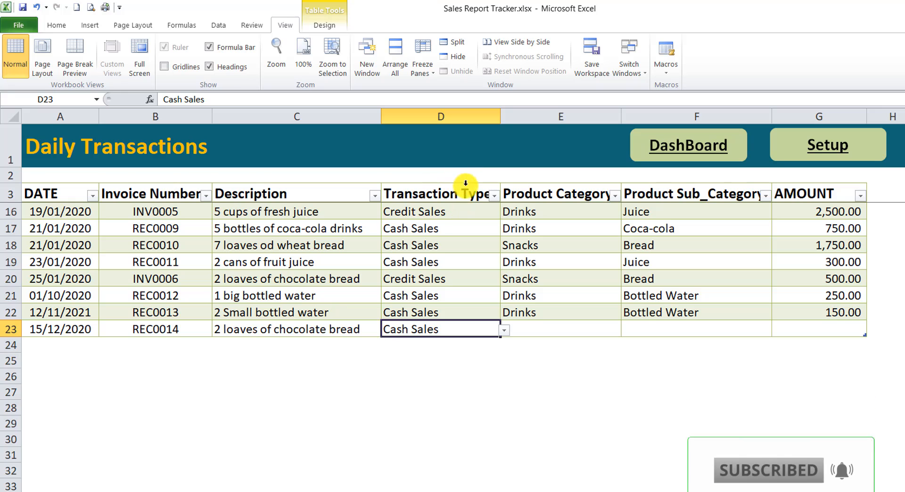
{"action": "left_click", "coordinate": [504, 330]}
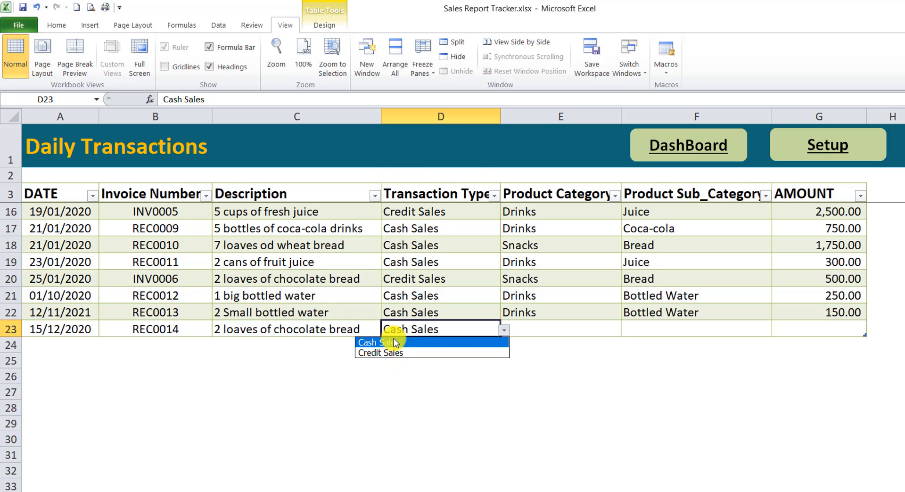
{"action": "left_click", "coordinate": [538, 333]}
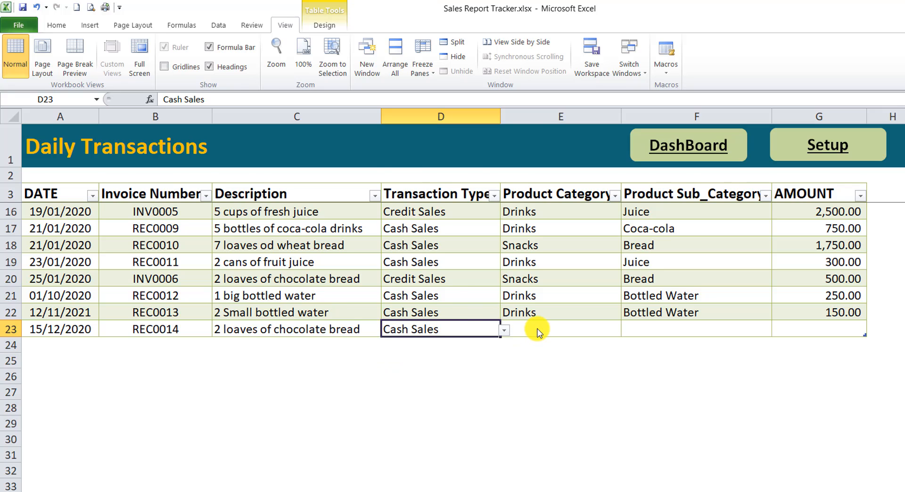
{"action": "left_click", "coordinate": [537, 326]}
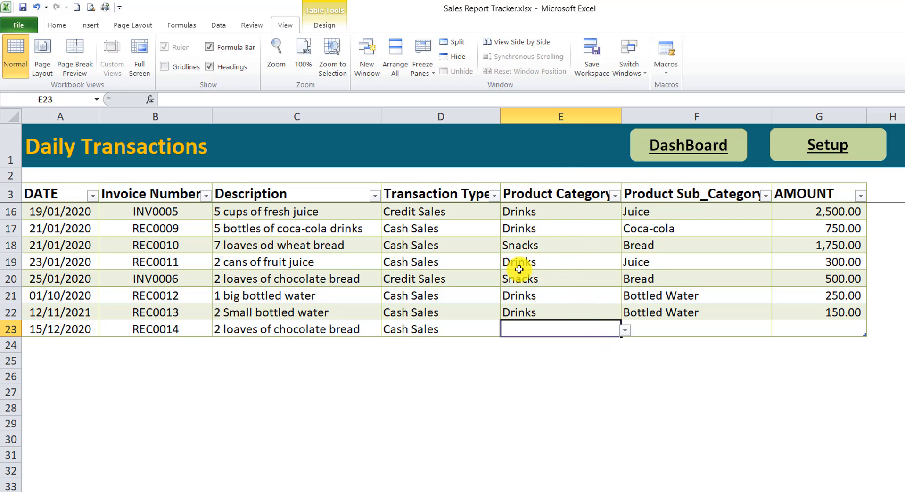
{"action": "left_click", "coordinate": [625, 331]}
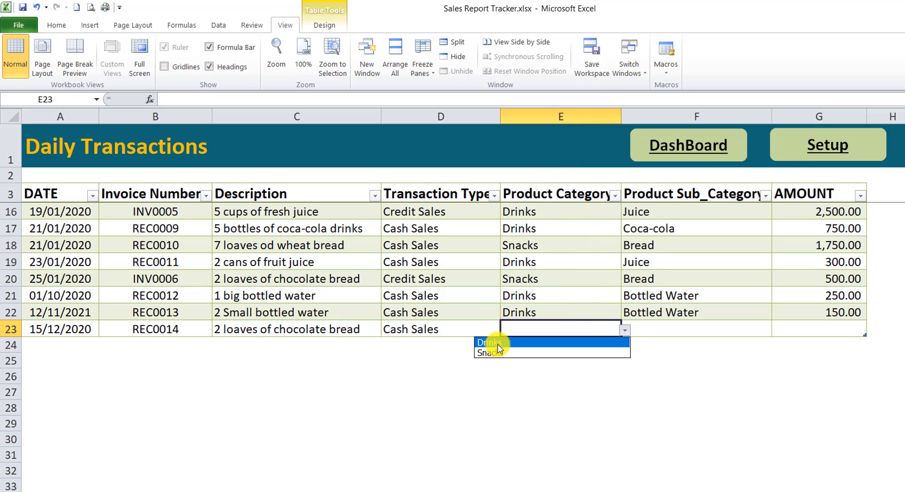
{"action": "left_click", "coordinate": [645, 327]}
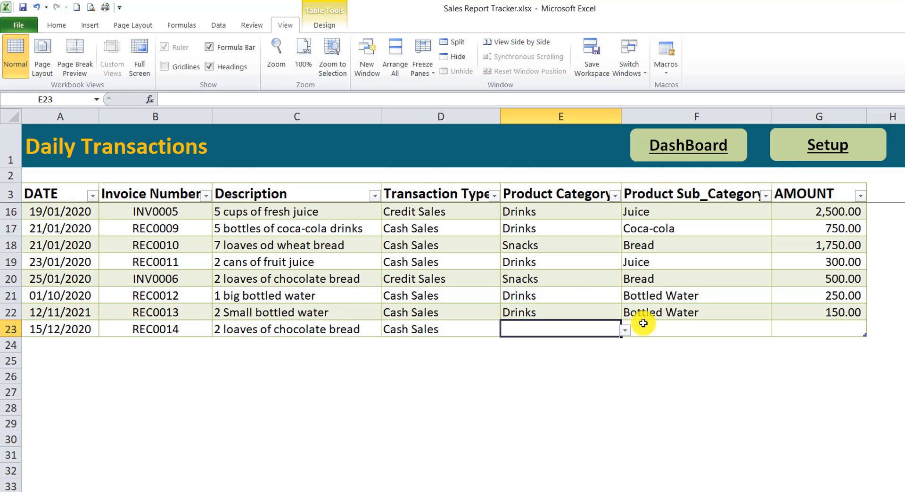
{"action": "left_click", "coordinate": [647, 327]}
{"action": "left_click", "coordinate": [547, 328]}
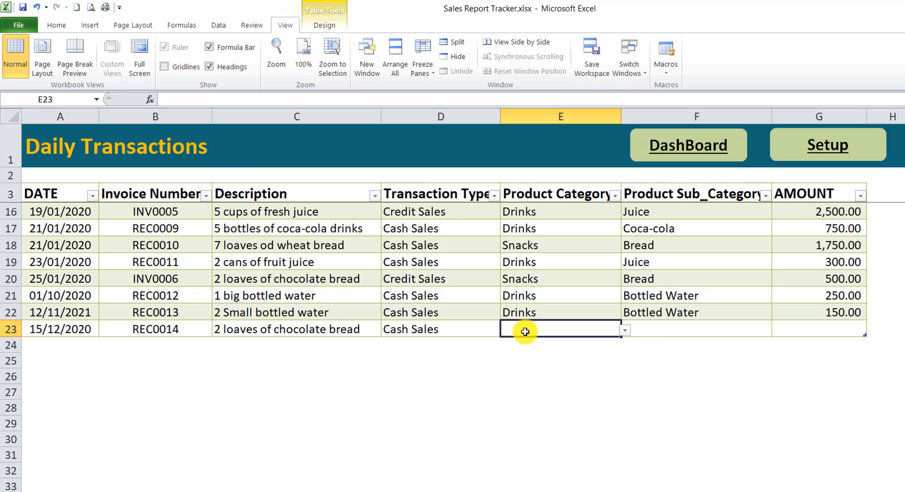
{"action": "left_click", "coordinate": [654, 330]}
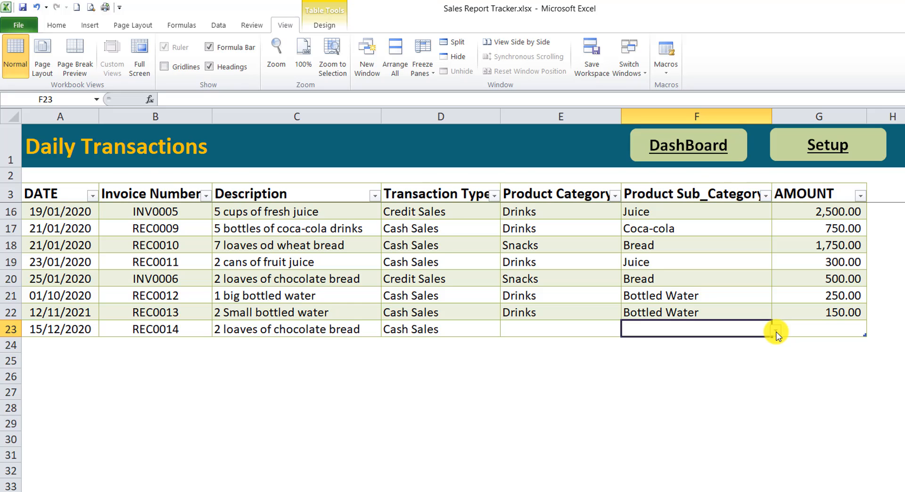
{"action": "left_click", "coordinate": [572, 331]}
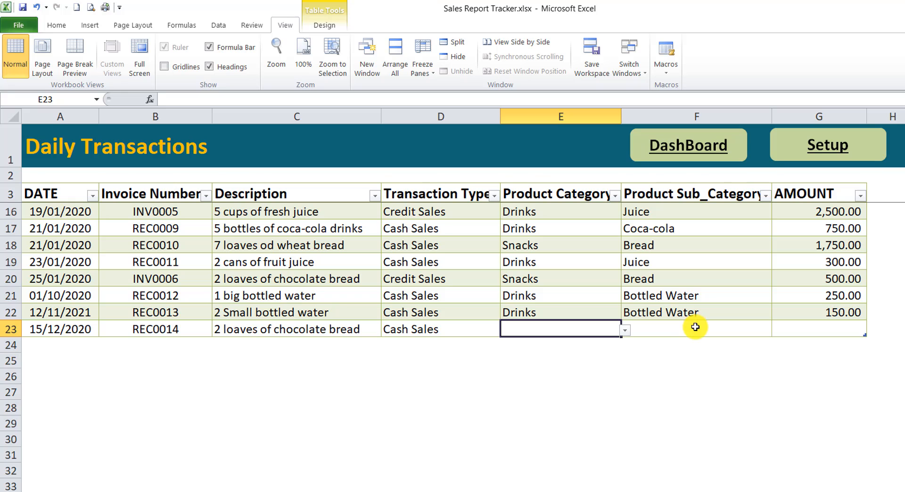
Step: Set the REC0014 record's product category to Snacks and its sub-category to Bread
{"action": "left_click", "coordinate": [625, 330]}
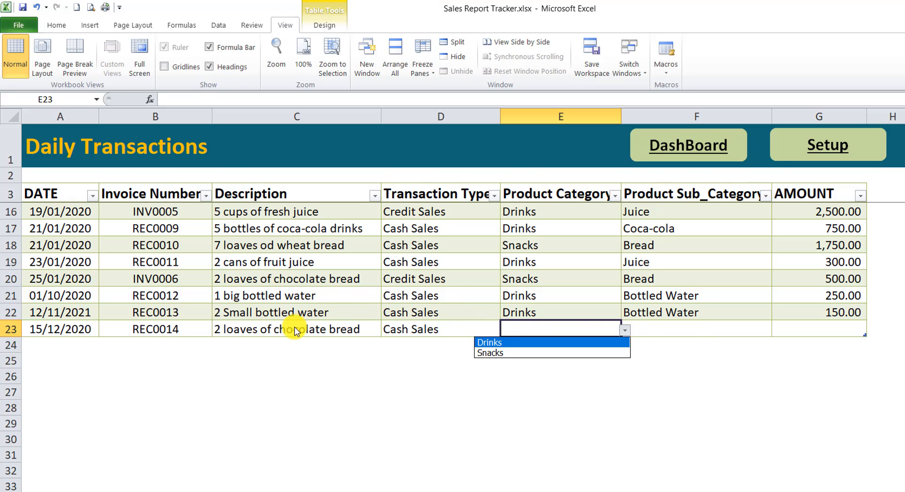
{"action": "left_click", "coordinate": [500, 352]}
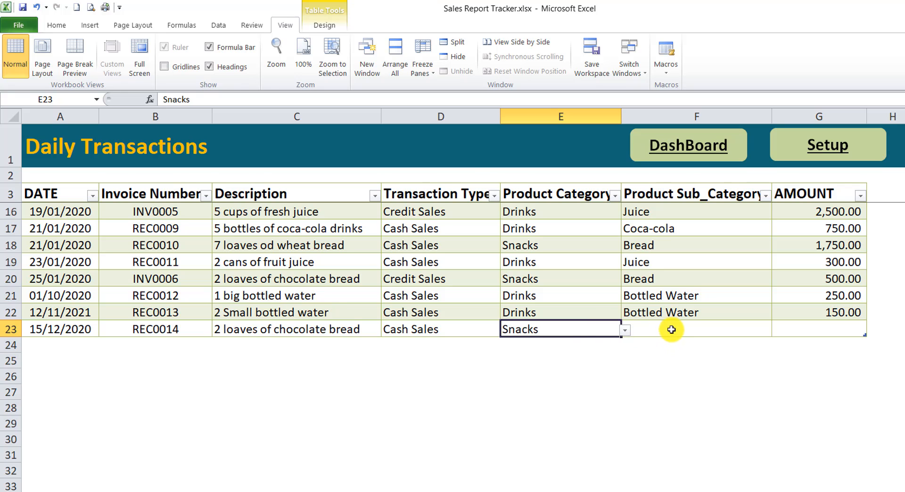
{"action": "left_click", "coordinate": [678, 335]}
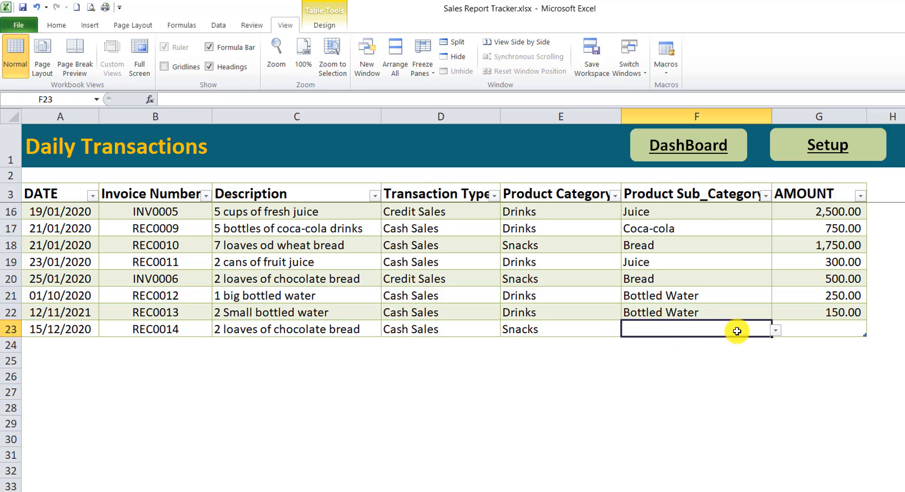
{"action": "left_click", "coordinate": [775, 332]}
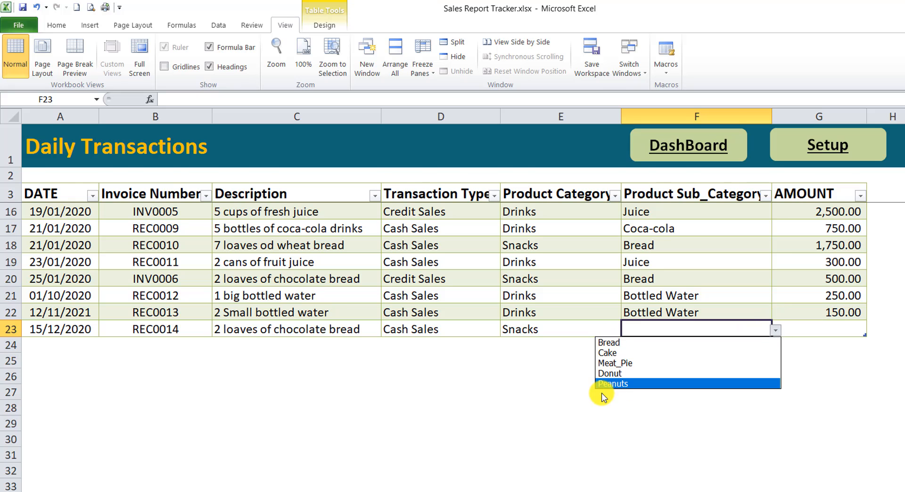
{"action": "left_click", "coordinate": [610, 373]}
{"action": "left_click", "coordinate": [776, 330]}
{"action": "left_click", "coordinate": [613, 343]}
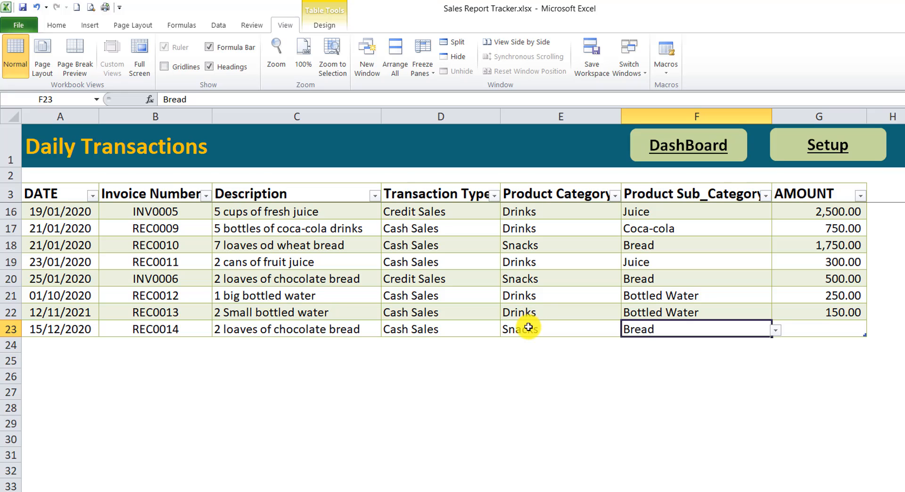
Step: Recheck the Snacks sub-category choices and enter 200 as the amount of the REC0014 record
{"action": "left_click", "coordinate": [529, 327]}
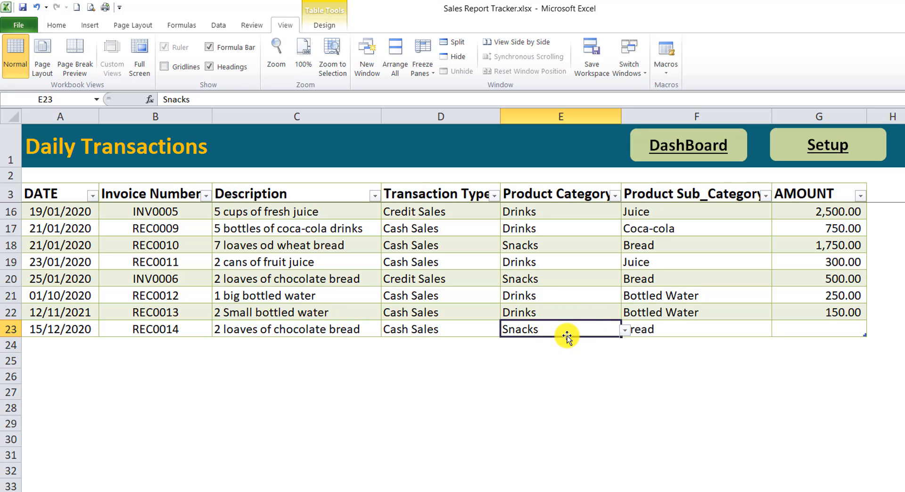
{"action": "left_click", "coordinate": [678, 330]}
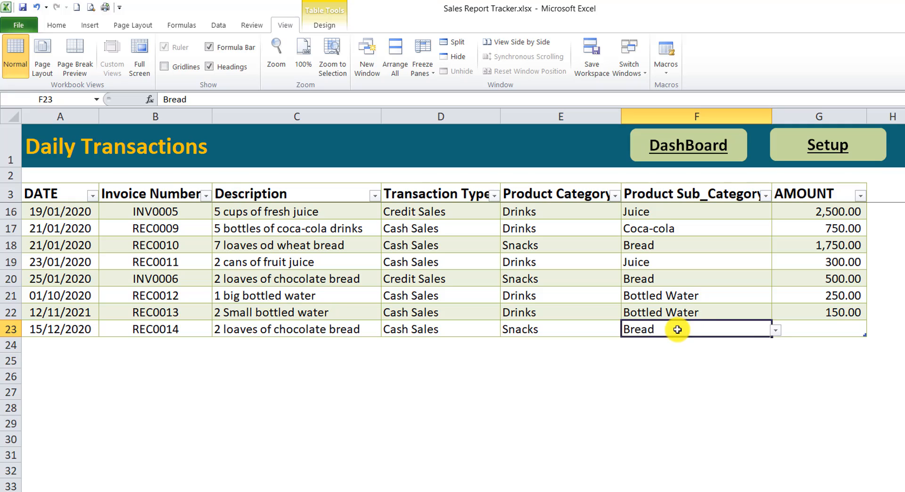
{"action": "left_click", "coordinate": [776, 330]}
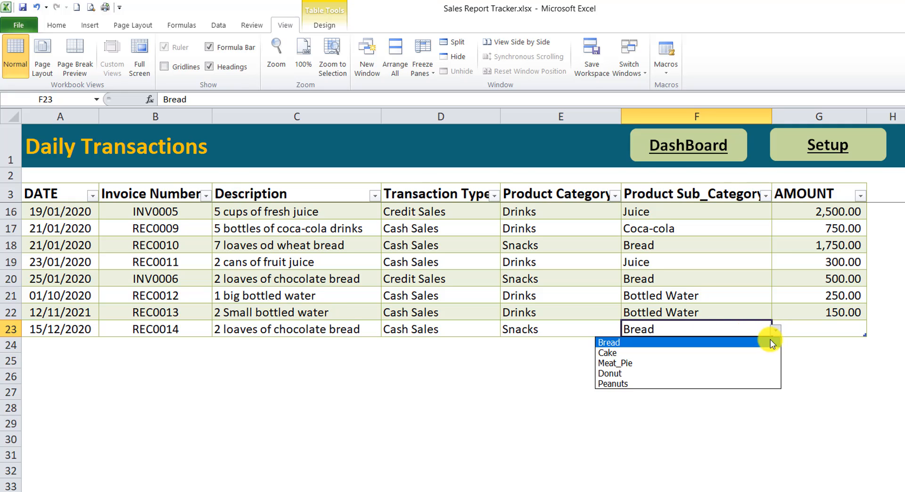
{"action": "left_click", "coordinate": [800, 331]}
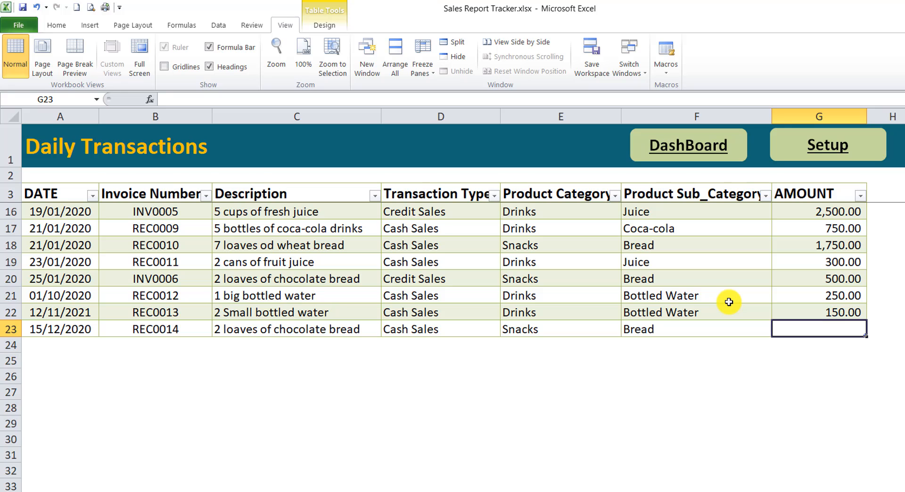
{"action": "type", "text": "200"}
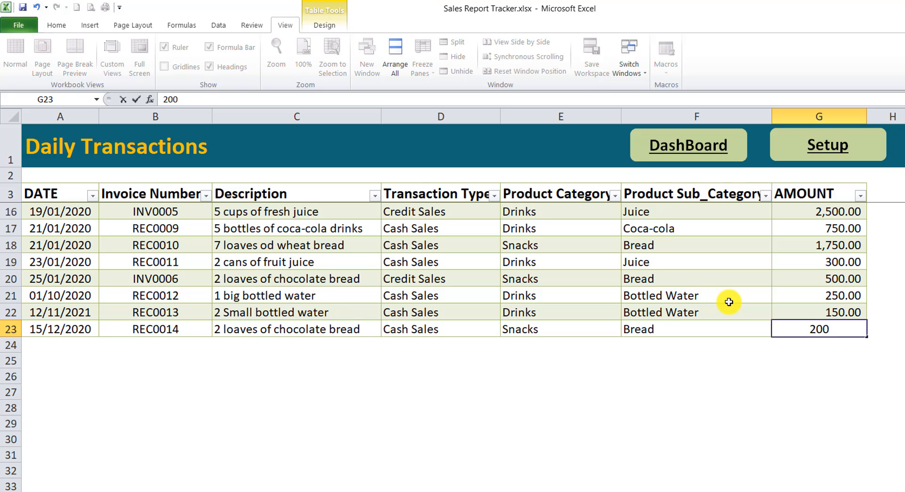
{"action": "key", "text": "Return"}
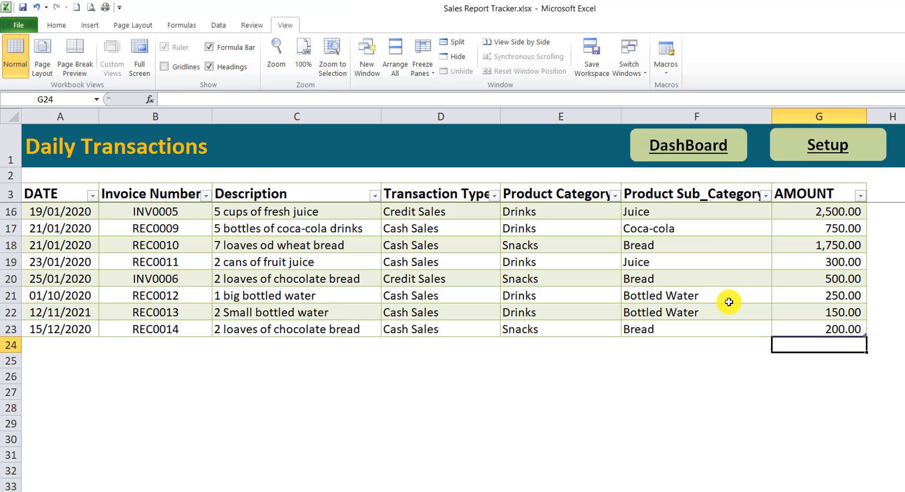
Step: Start another record below the last transaction with the date 17/12/2020 and invoice number INV007
{"action": "left_click", "coordinate": [55, 344]}
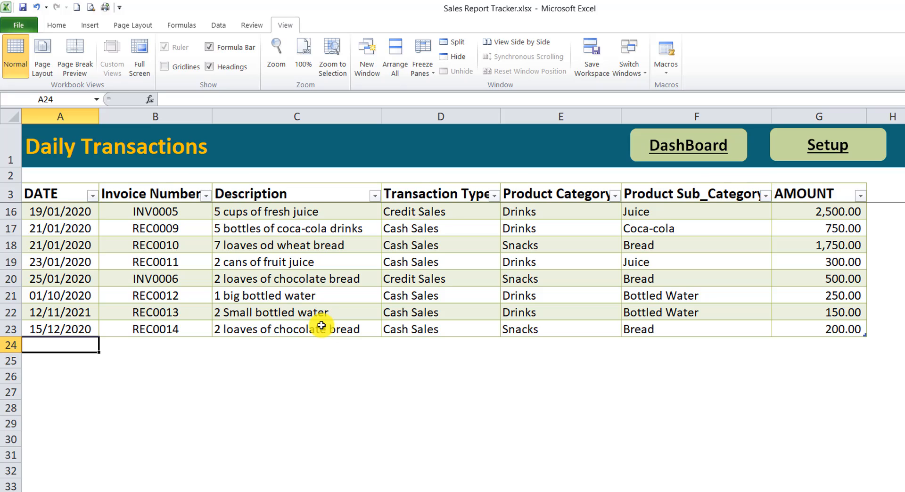
{"action": "type", "text": "17/12/2020"}
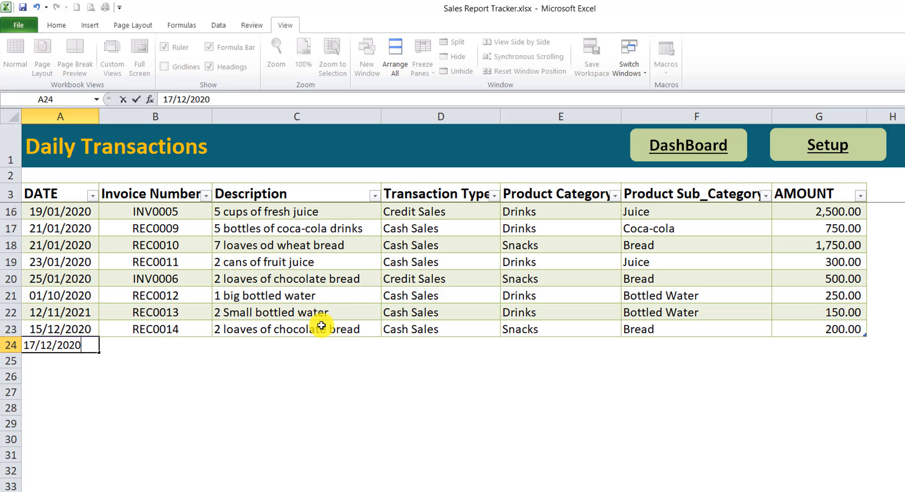
{"action": "key", "text": "Tab"}
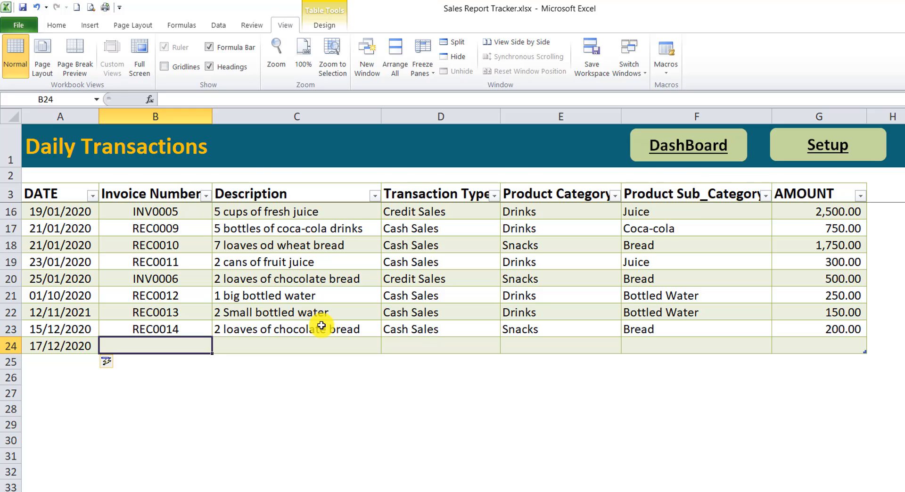
{"action": "type", "text": "INV00"}
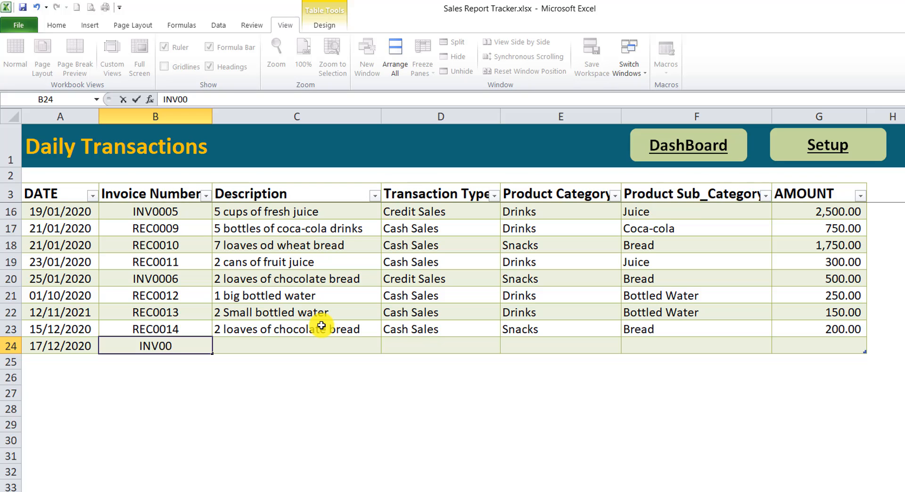
{"action": "type", "text": "7"}
{"action": "key", "text": "Tab"}
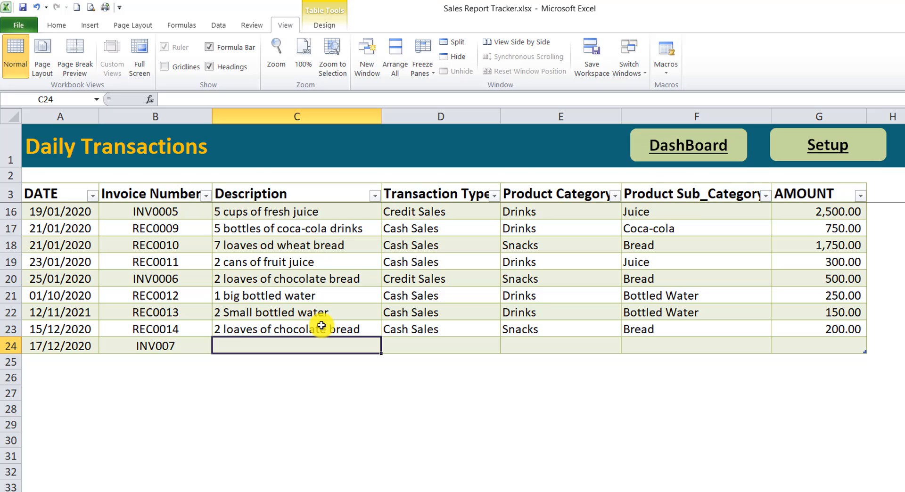
Step: Fill in the description of the 17/12/2020 record as "4 cans of fruit juice"
{"action": "type", "text": "2"}
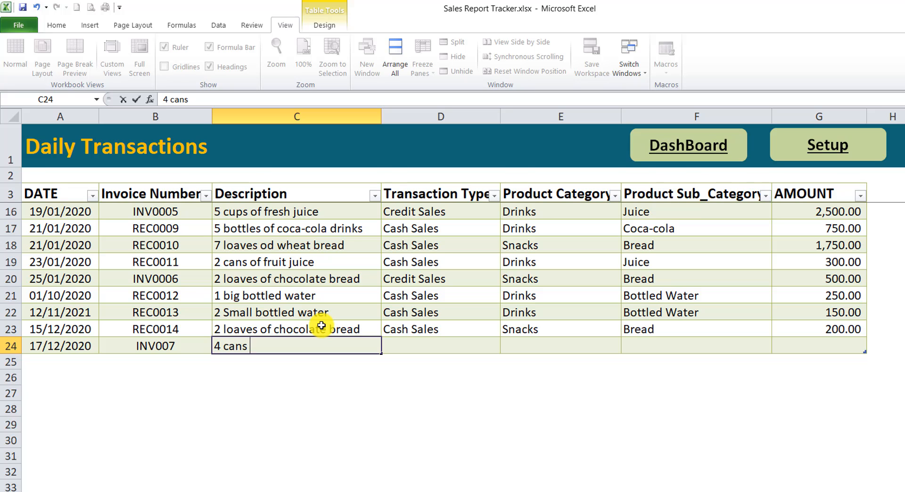
{"action": "type", "text": "cans of fruit j"}
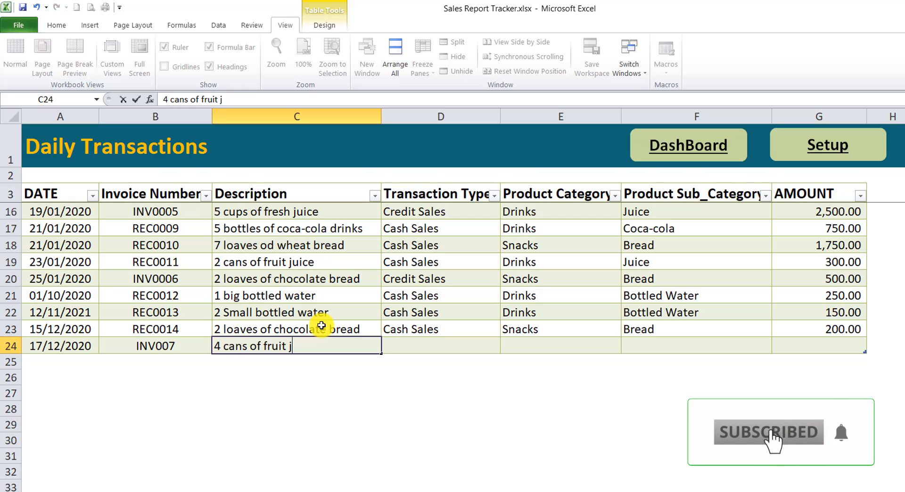
{"action": "type", "text": "uice"}
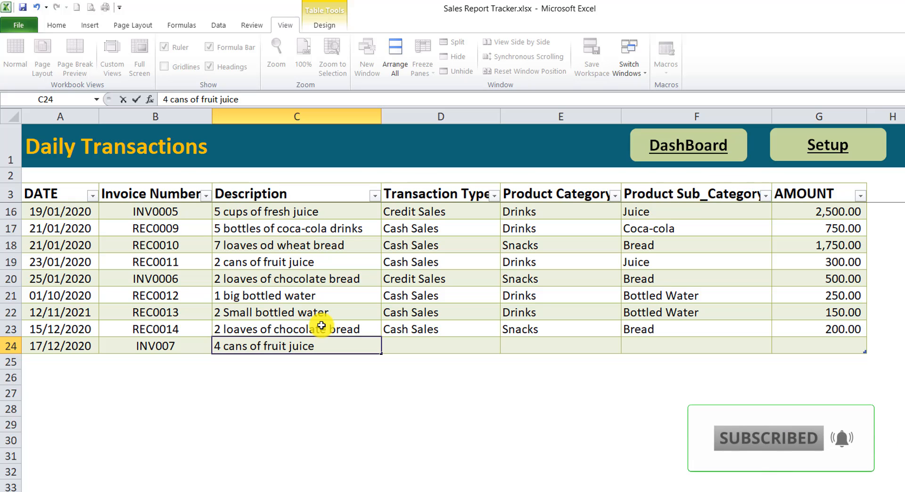
{"action": "key", "text": "Tab"}
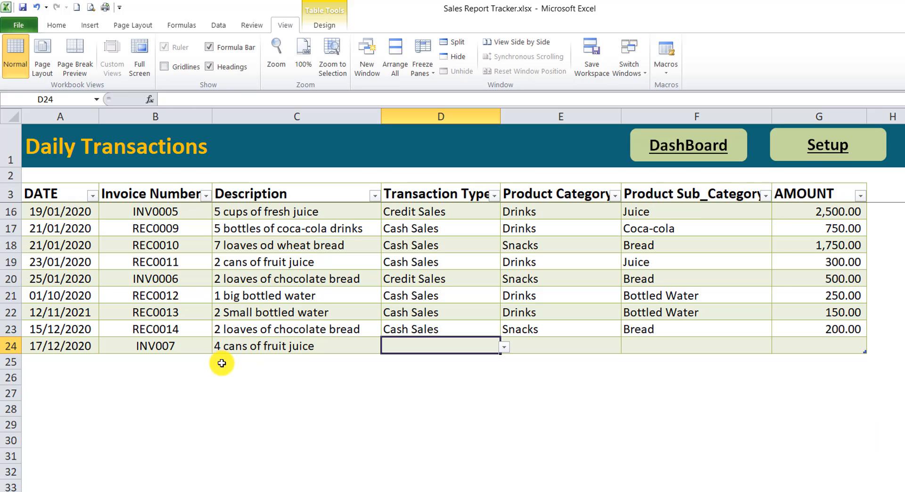
Step: Correct the invoice number of the 17/12/2020 record to INV0007
{"action": "double_click", "coordinate": [161, 346]}
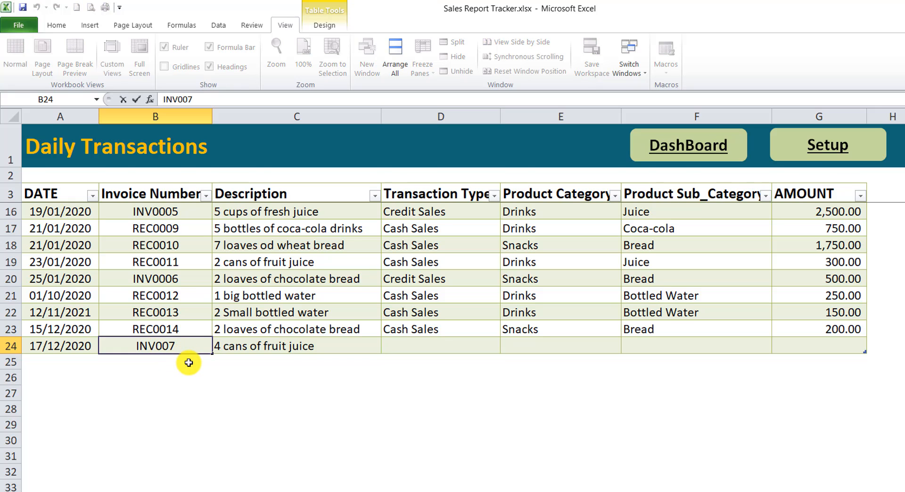
{"action": "key", "text": "Tab"}
{"action": "key", "text": "Tab"}
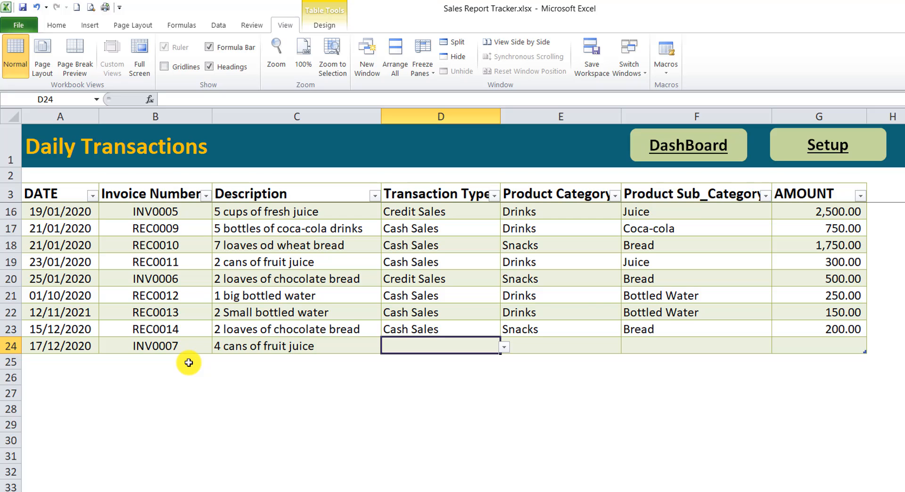
Step: Set the transaction type of the INV0007 record to Credit Sales
{"action": "left_click", "coordinate": [503, 348]}
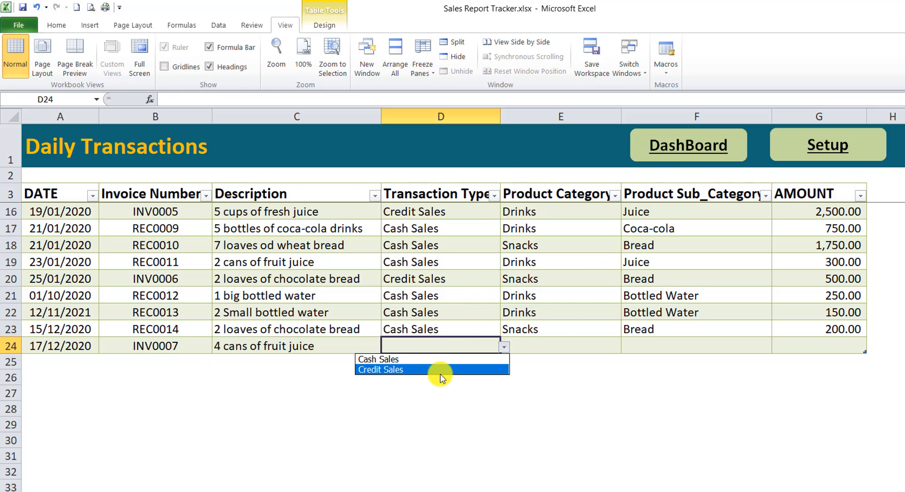
{"action": "left_click", "coordinate": [443, 371]}
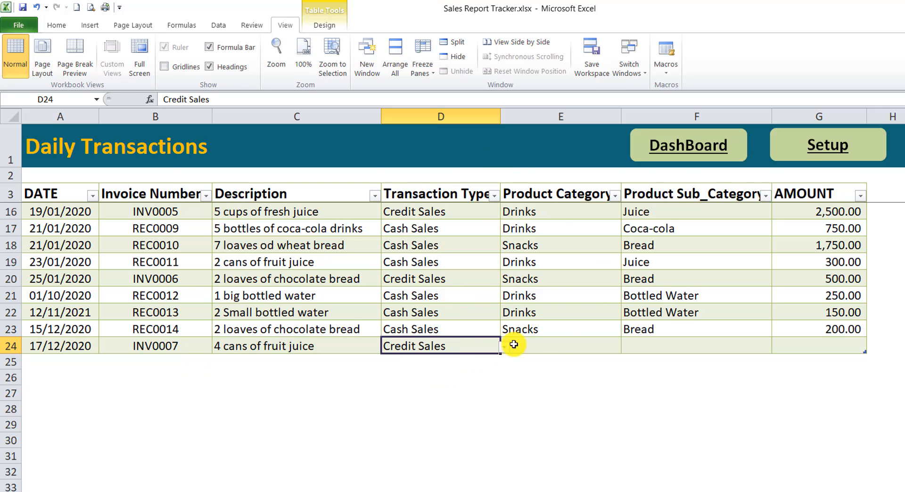
{"action": "left_click", "coordinate": [560, 348]}
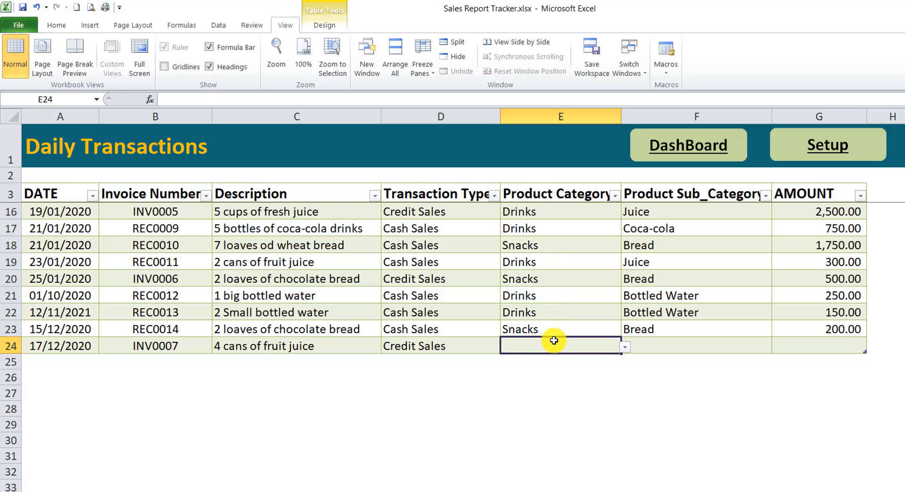
{"action": "left_click", "coordinate": [645, 344]}
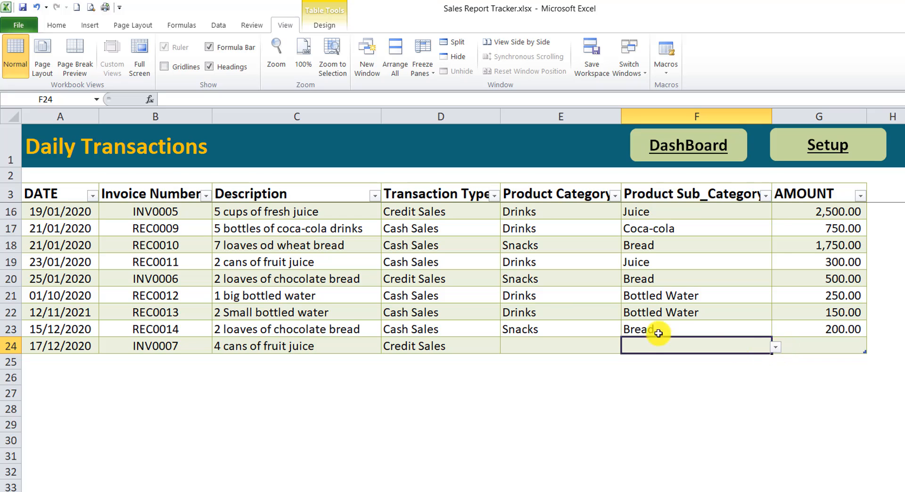
{"action": "left_click", "coordinate": [599, 346]}
{"action": "left_click", "coordinate": [627, 348]}
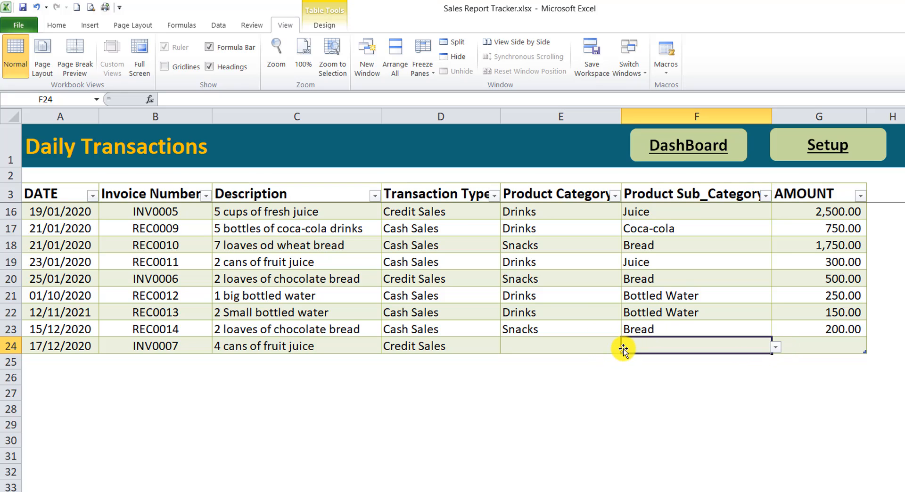
{"action": "left_click", "coordinate": [599, 342]}
{"action": "left_click", "coordinate": [624, 349]}
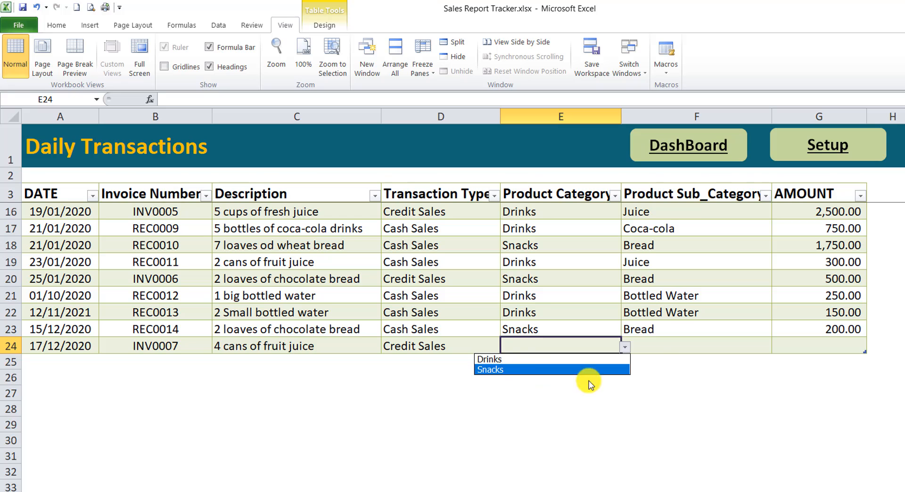
{"action": "key", "text": "Escape"}
{"action": "left_click", "coordinate": [662, 345]}
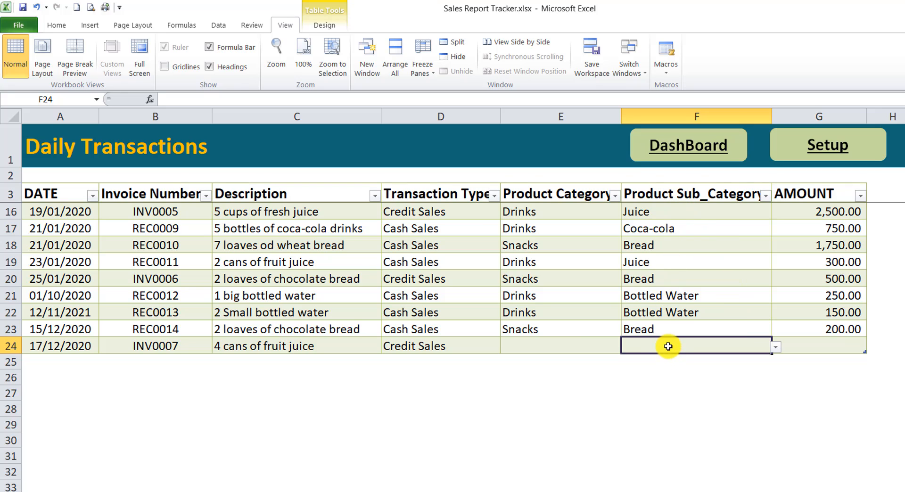
Step: Set the product category of the INV0007 record to Drinks and its sub-category to Juice
{"action": "left_click", "coordinate": [540, 349]}
{"action": "left_click", "coordinate": [625, 348]}
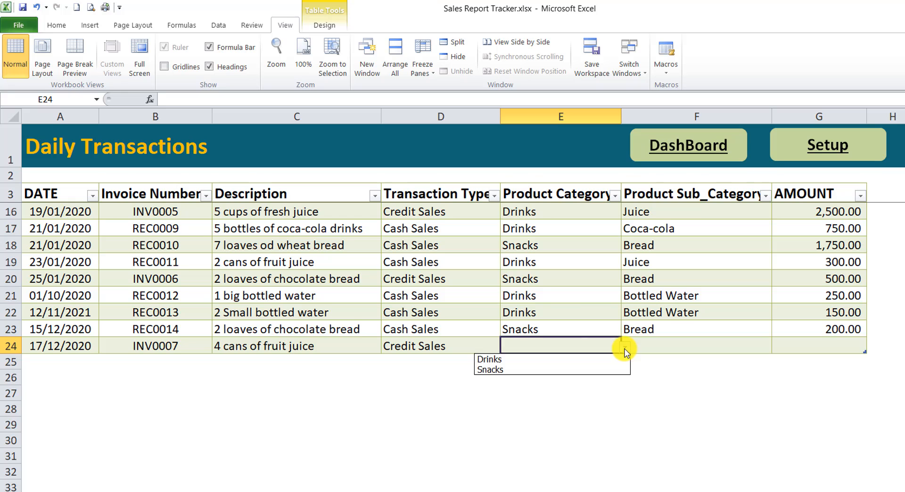
{"action": "left_click", "coordinate": [506, 361]}
{"action": "left_click", "coordinate": [712, 346]}
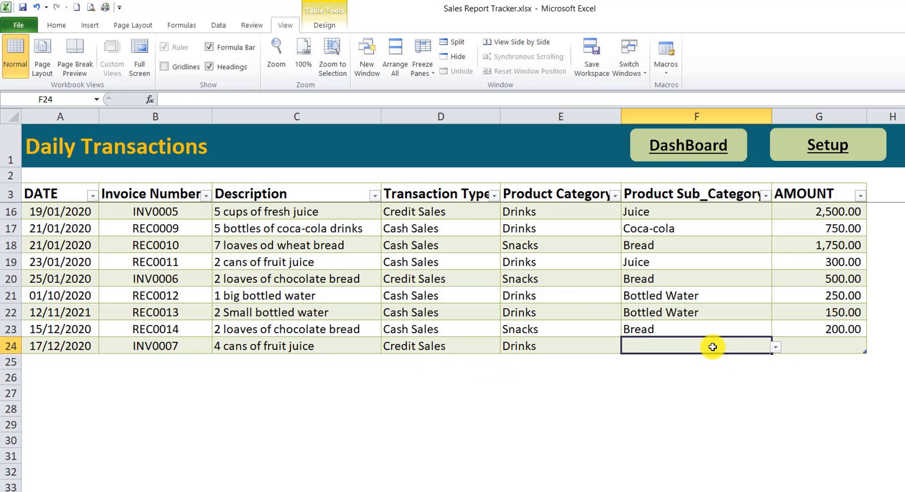
{"action": "left_click", "coordinate": [775, 349]}
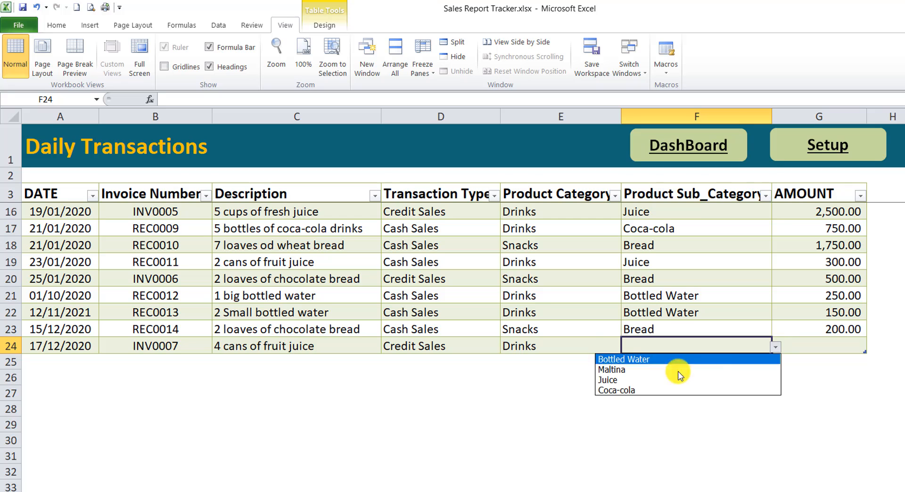
{"action": "left_click", "coordinate": [648, 380]}
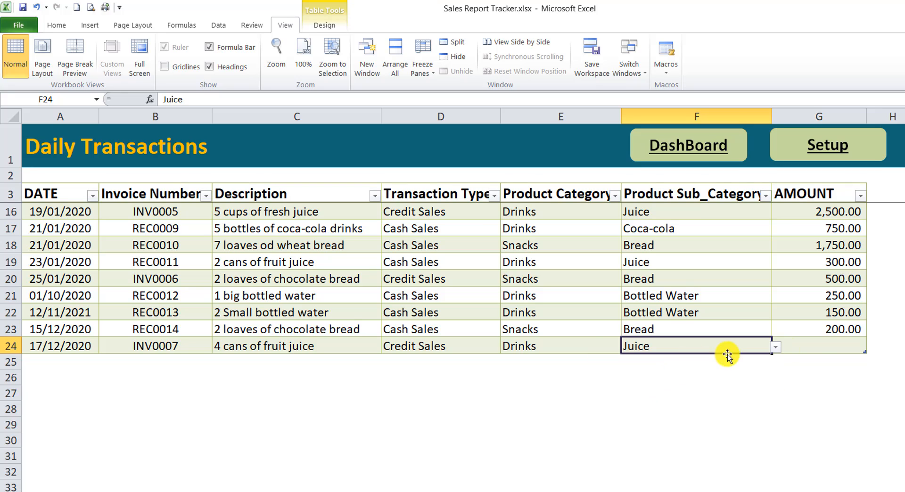
Step: Enter 1000 as the amount of the INV0007 record
{"action": "left_click", "coordinate": [824, 341]}
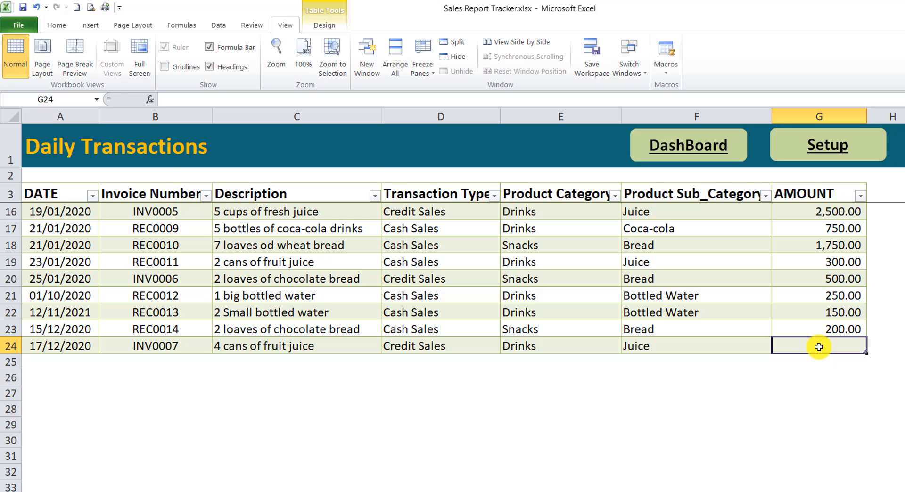
{"action": "type", "text": "1000"}
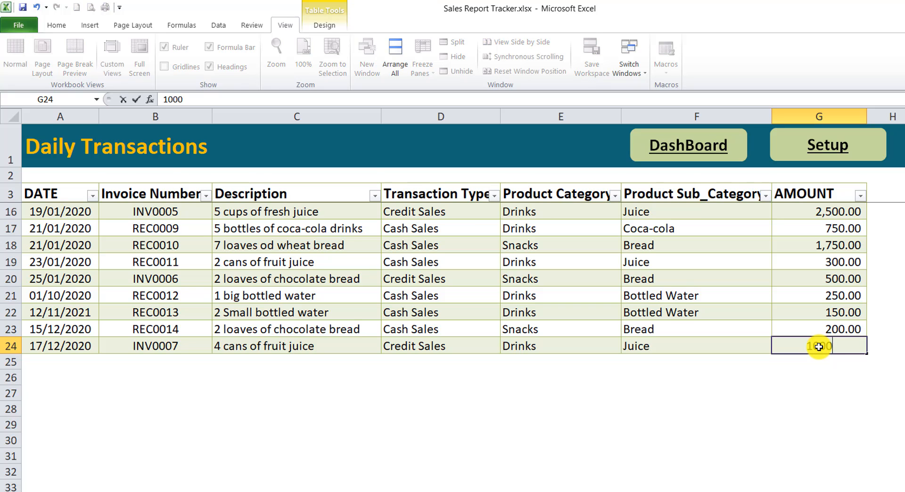
{"action": "key", "text": "Return"}
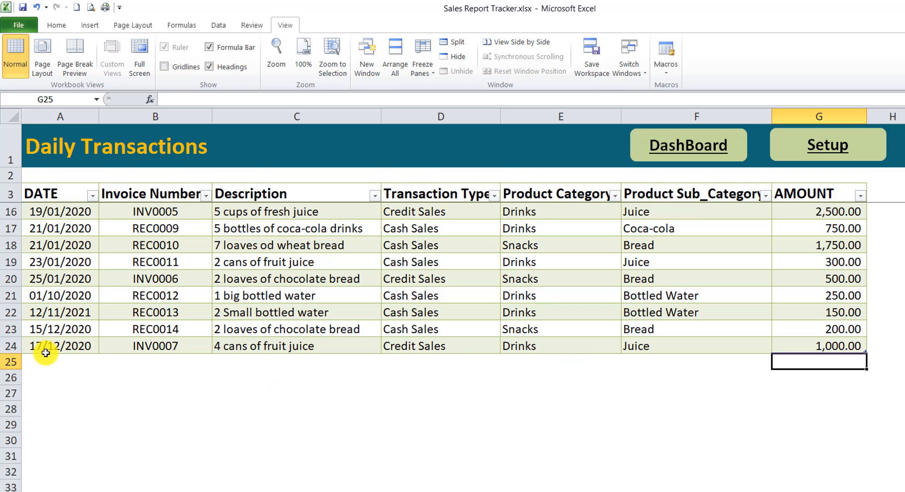
Step: Review the completed INV0007 record field by field, from its date across to its product details
{"action": "left_click", "coordinate": [59, 346]}
{"action": "key", "text": "Right"}
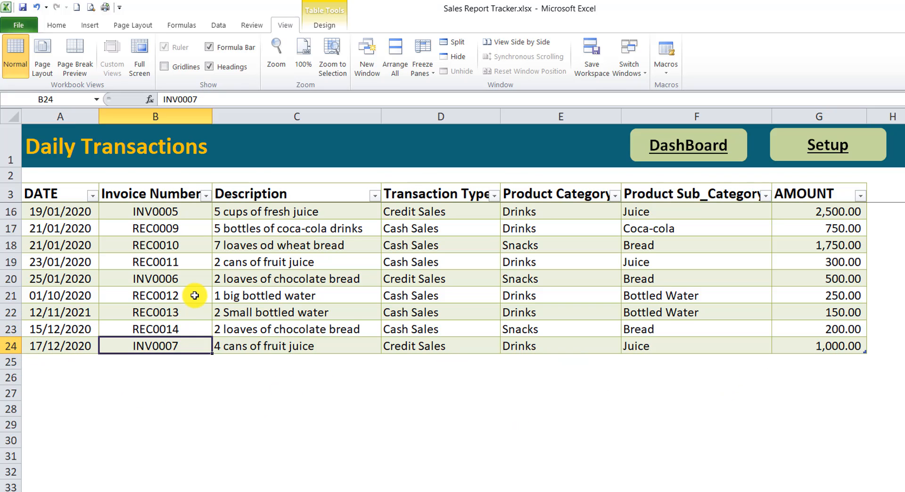
{"action": "key", "text": "Right"}
{"action": "key", "text": "Right"}
{"action": "key", "text": "Right"}
{"action": "key", "text": "Right"}
{"action": "key", "text": "Right"}
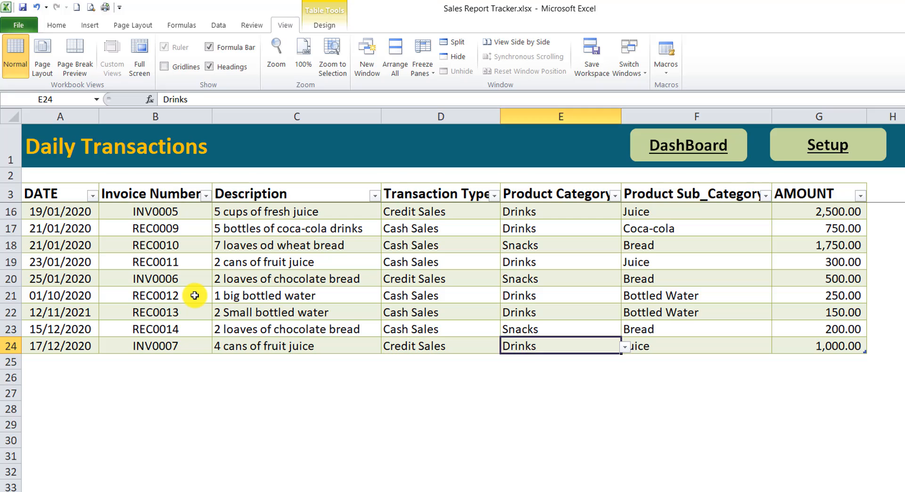
{"action": "key", "text": "Return"}
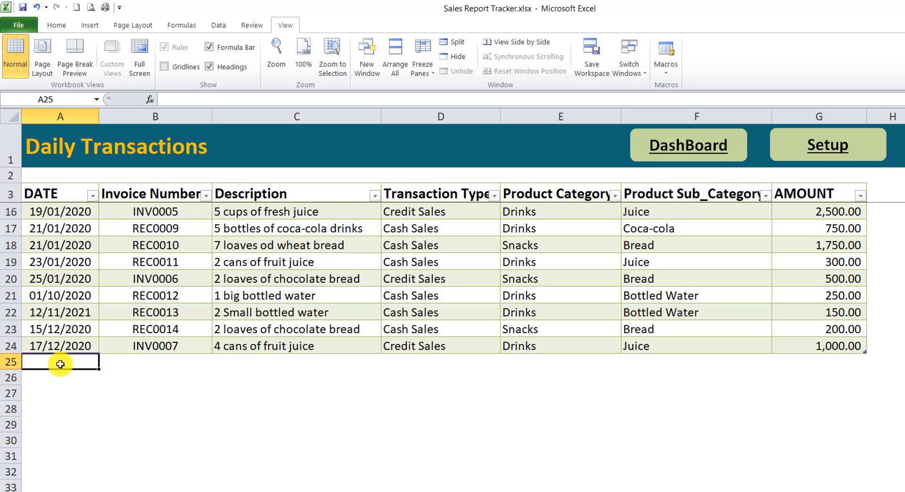
Step: Delete the table row of the REC0013 transaction dated 12/11/2021
{"action": "scroll", "coordinate": [409, 327], "scroll_direction": "up", "scroll_amount": 4}
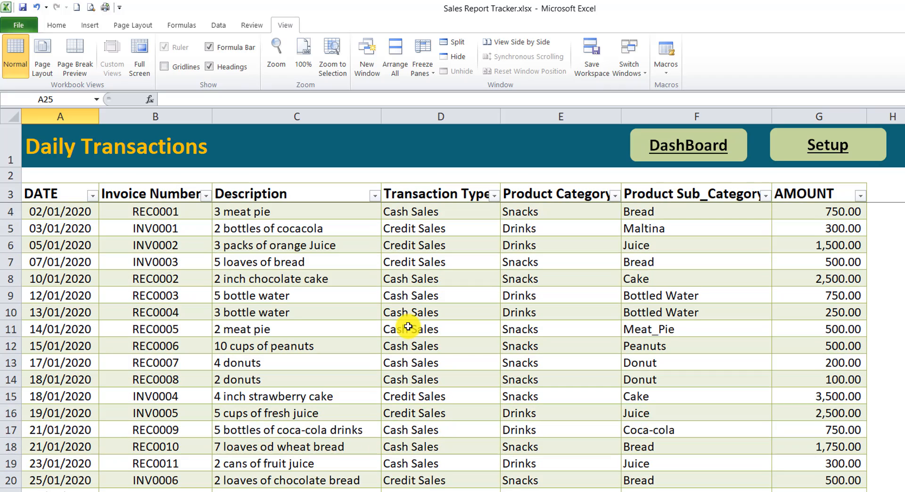
{"action": "scroll", "coordinate": [210, 448], "scroll_direction": "down", "scroll_amount": 1}
{"action": "scroll", "coordinate": [211, 448], "scroll_direction": "up", "scroll_amount": 1}
{"action": "scroll", "coordinate": [163, 455], "scroll_direction": "down", "scroll_amount": 3}
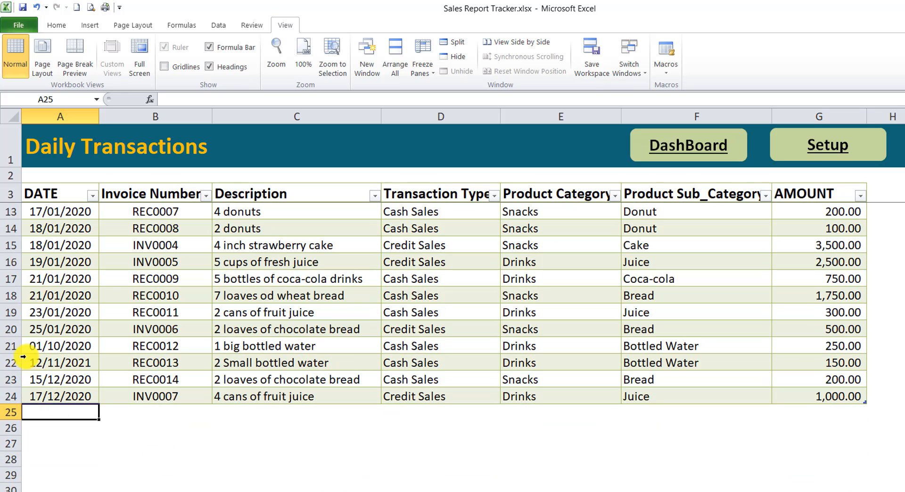
{"action": "left_click", "coordinate": [46, 364]}
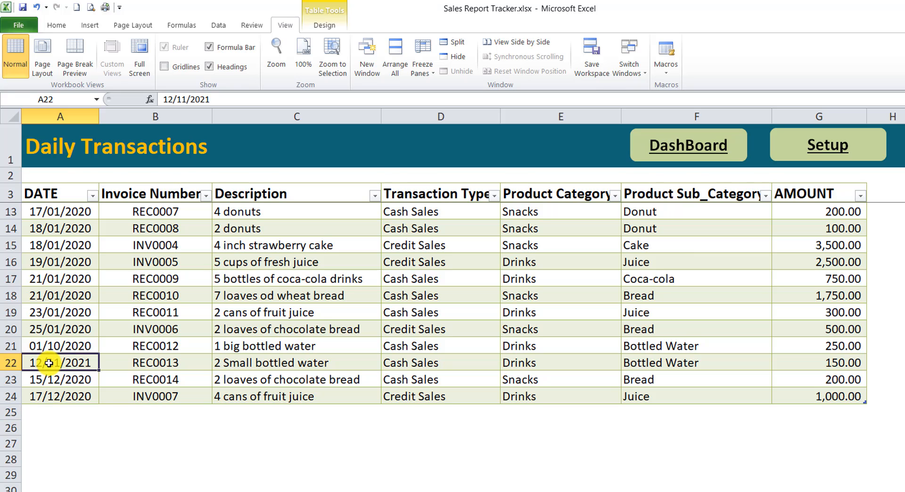
{"action": "right_click", "coordinate": [49, 363]}
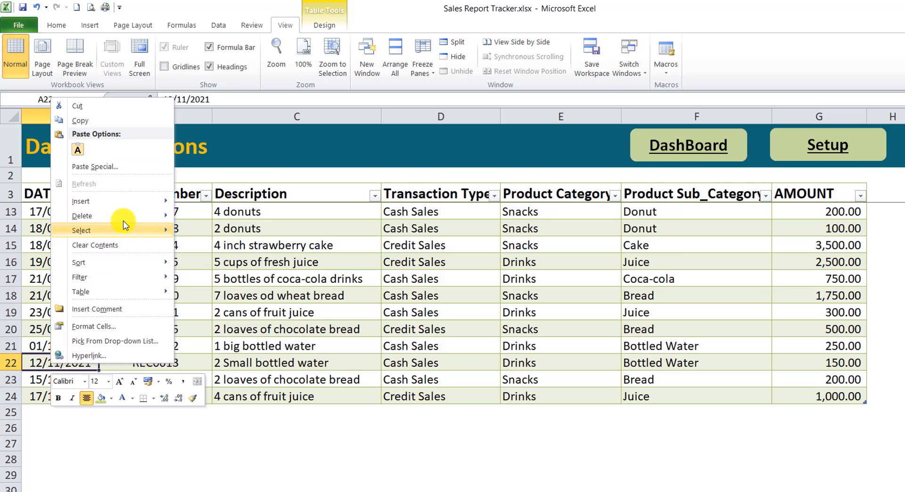
{"action": "mouse_move", "coordinate": [126, 216]}
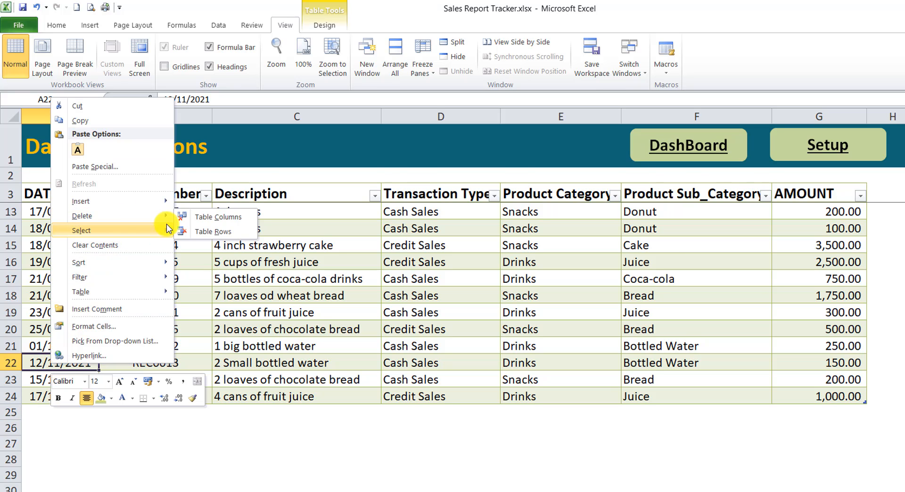
{"action": "left_click", "coordinate": [205, 231]}
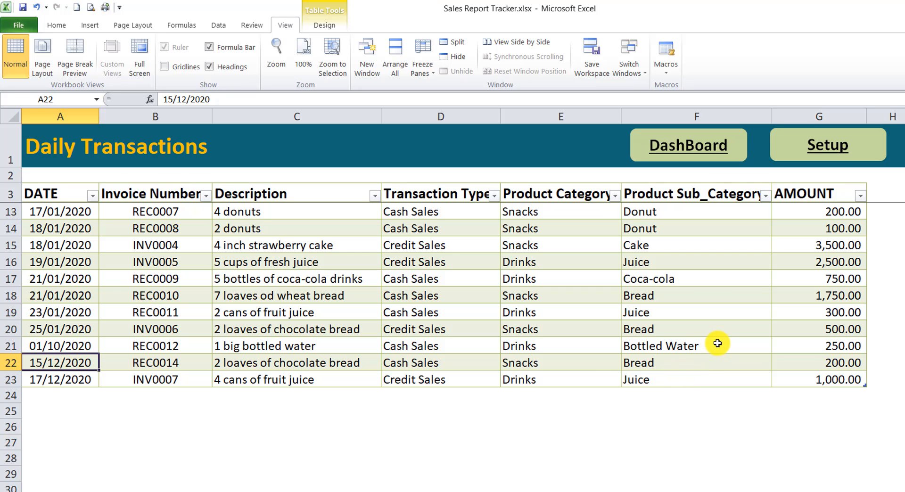
Step: Look over the remaining transactions, go to the Activity Reports sheet and check its From and To dates
{"action": "scroll", "coordinate": [562, 369], "scroll_direction": "up", "scroll_amount": 3}
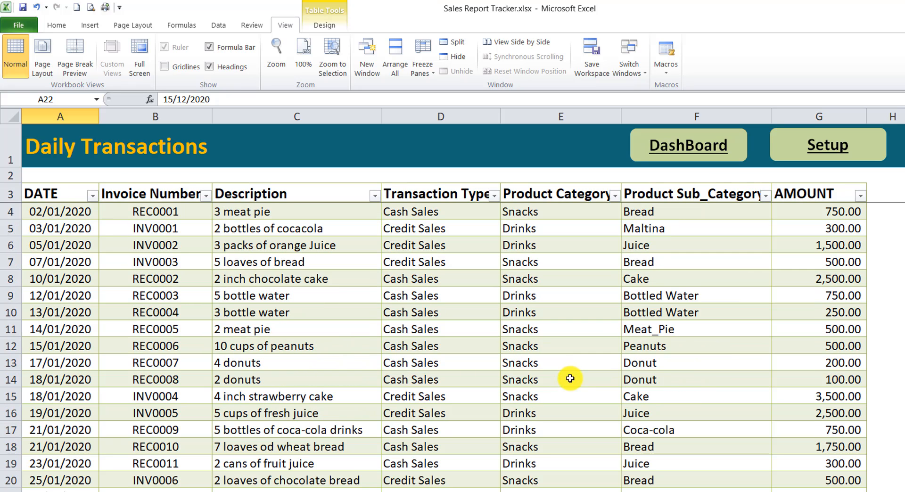
{"action": "scroll", "coordinate": [304, 465], "scroll_direction": "down", "scroll_amount": 3}
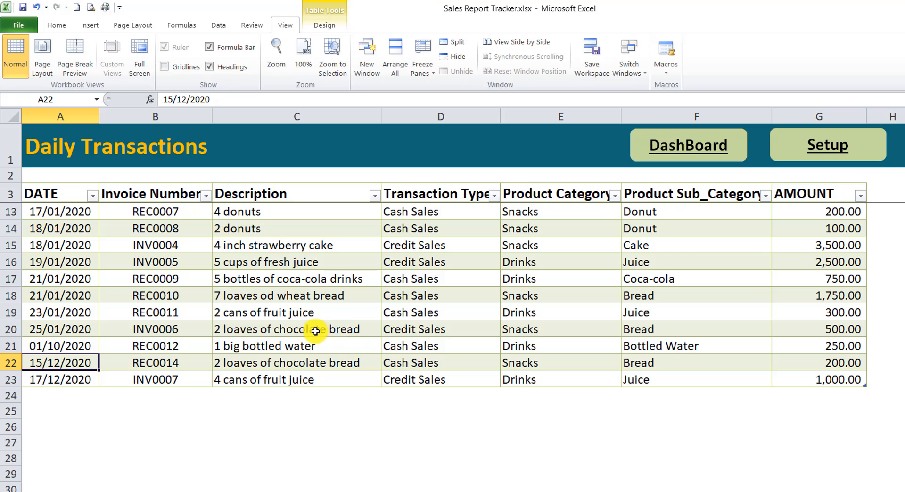
{"action": "scroll", "coordinate": [394, 381], "scroll_direction": "up", "scroll_amount": 3}
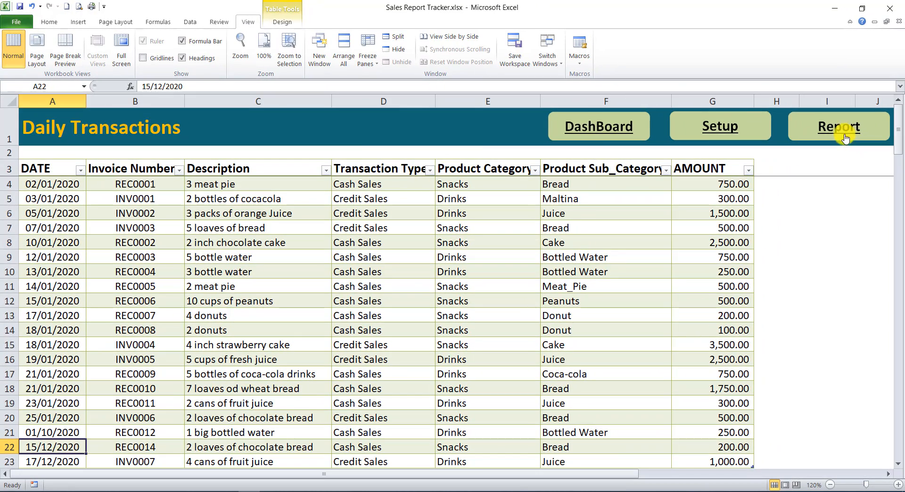
{"action": "left_click", "coordinate": [840, 128]}
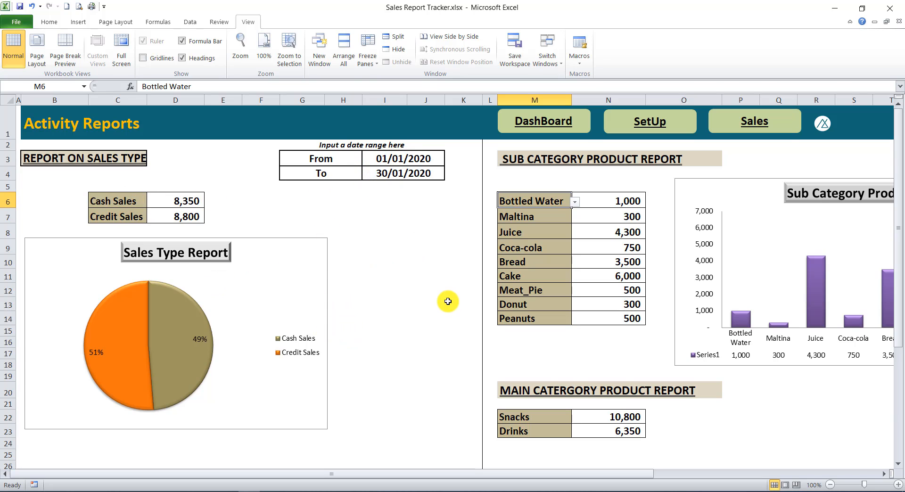
{"action": "left_click", "coordinate": [391, 161]}
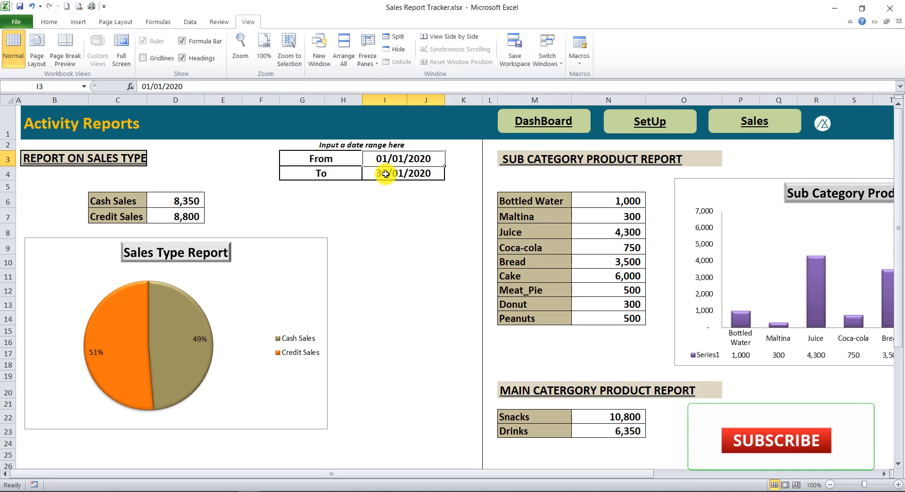
{"action": "left_click", "coordinate": [386, 174]}
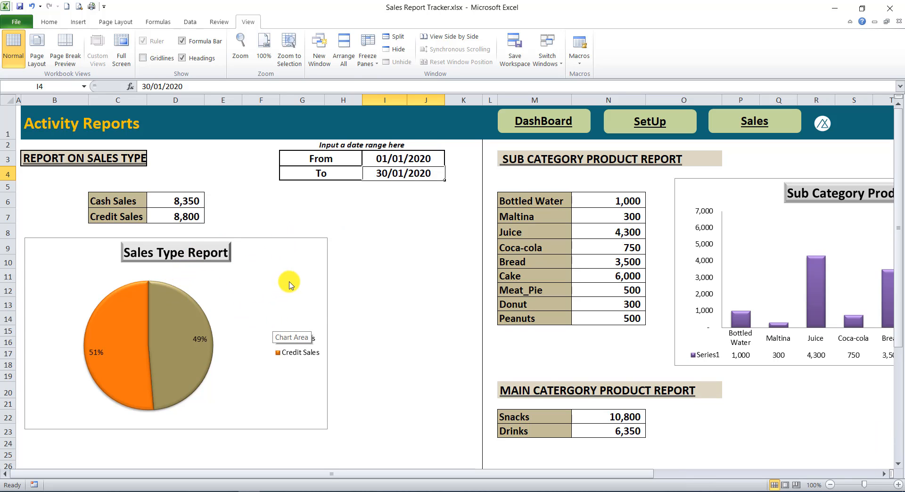
Step: Compare the product names in the sub-category report with the All Sub_Products list on the setup sheet and the Juice cell's selectable options
{"action": "left_click", "coordinate": [550, 195]}
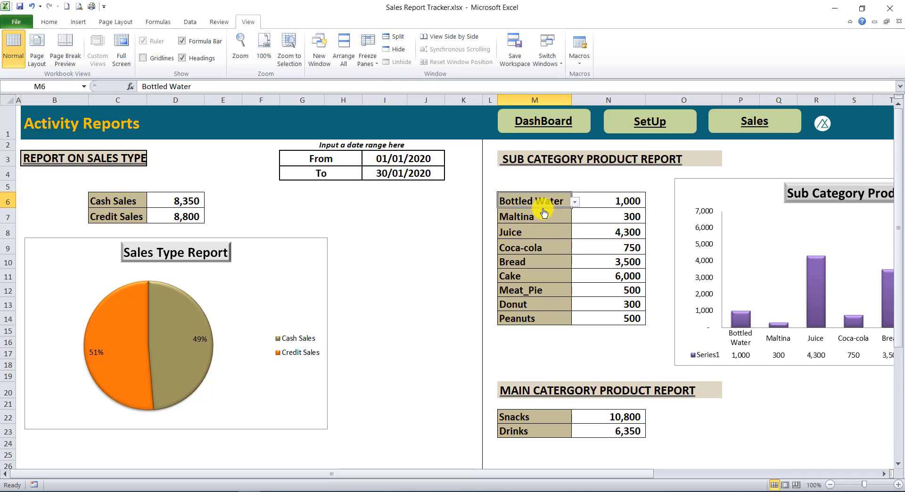
{"action": "left_click", "coordinate": [544, 217]}
{"action": "left_click", "coordinate": [539, 232]}
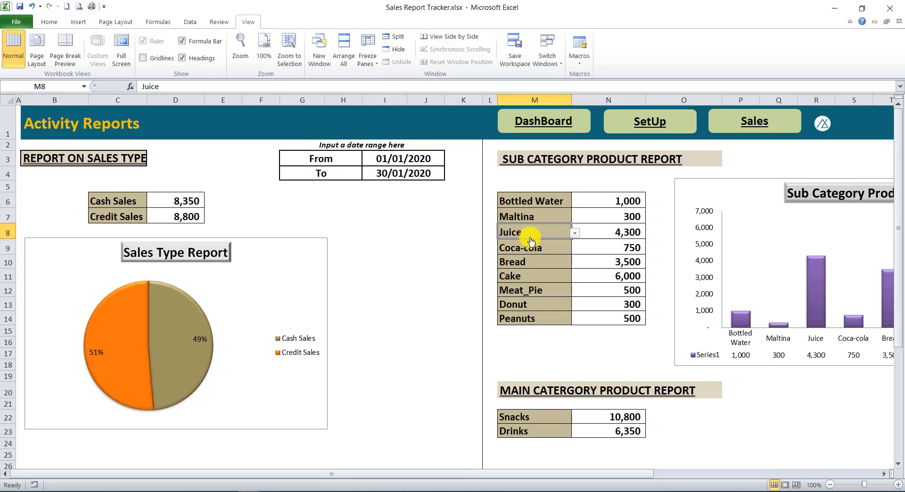
{"action": "left_click", "coordinate": [673, 123]}
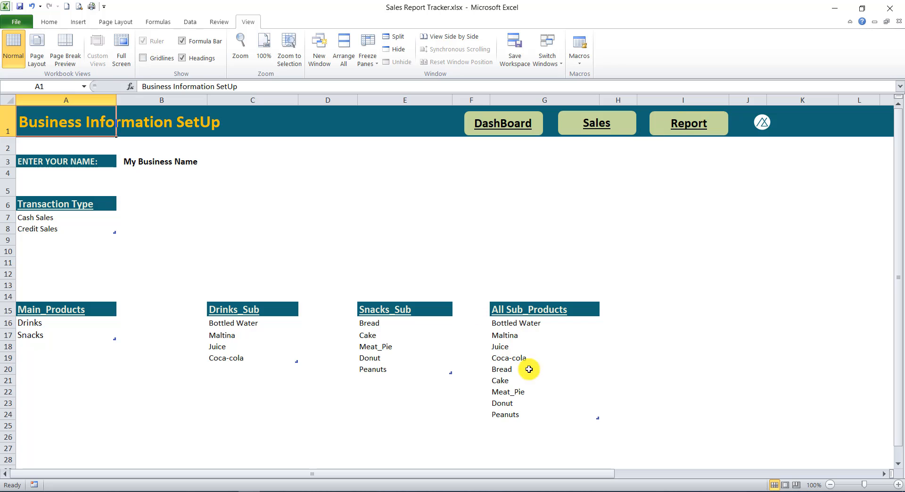
{"action": "left_click", "coordinate": [690, 125]}
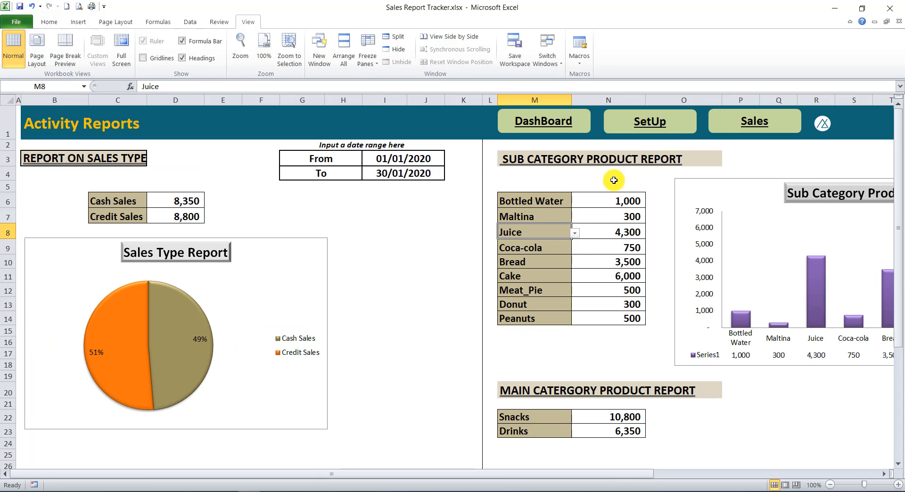
{"action": "left_click", "coordinate": [659, 128]}
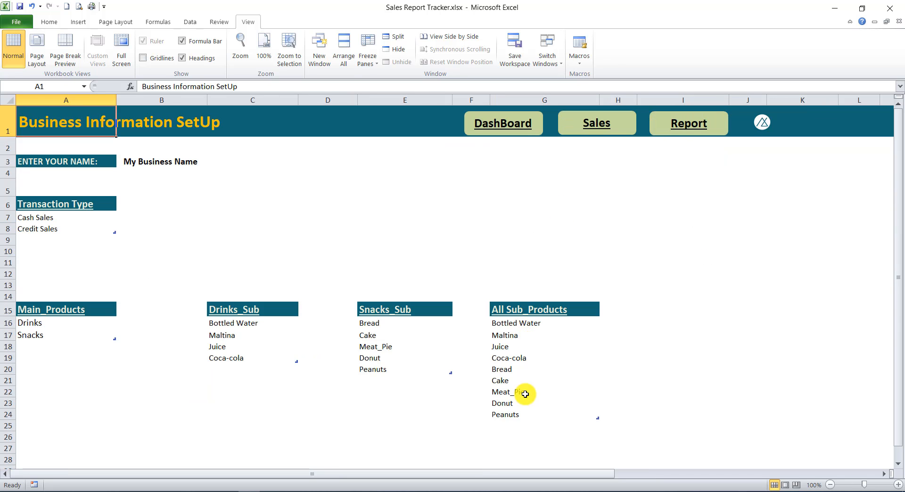
{"action": "left_click", "coordinate": [691, 124]}
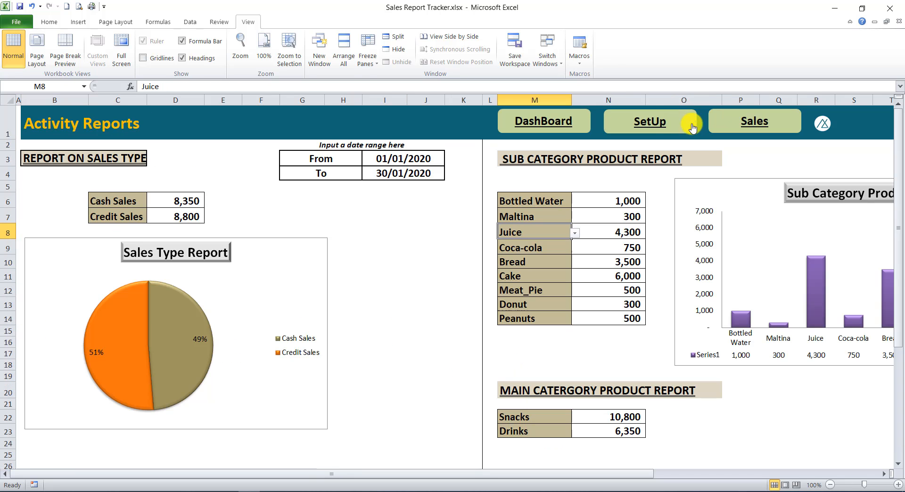
{"action": "left_click", "coordinate": [577, 233]}
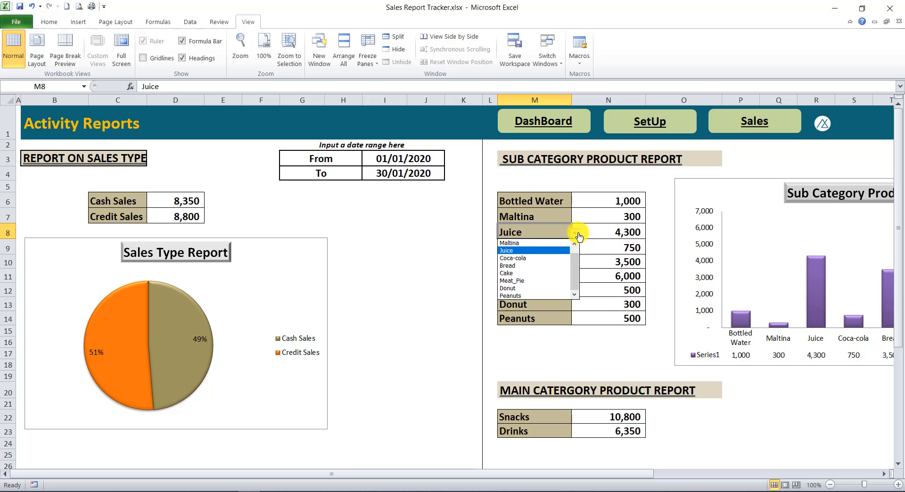
{"action": "key", "text": "Escape"}
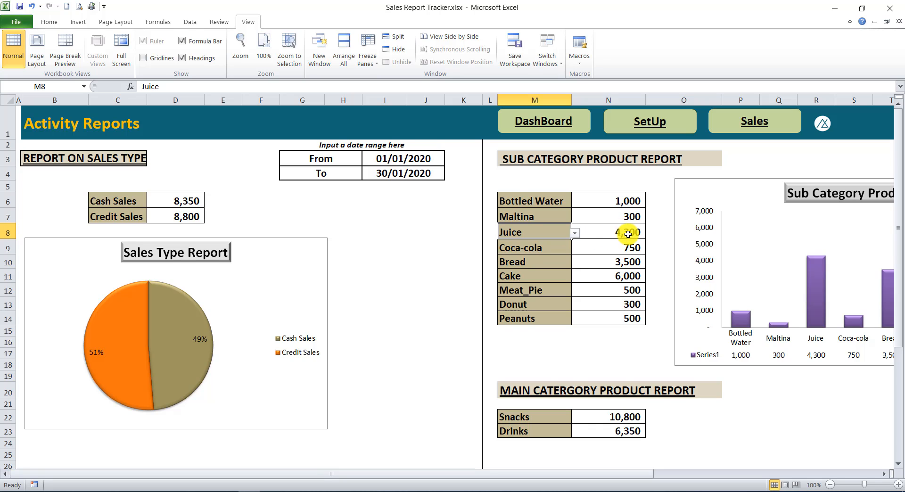
Step: Set the To date of the Activity Reports date range to 30/12/2020
{"action": "double_click", "coordinate": [402, 174]}
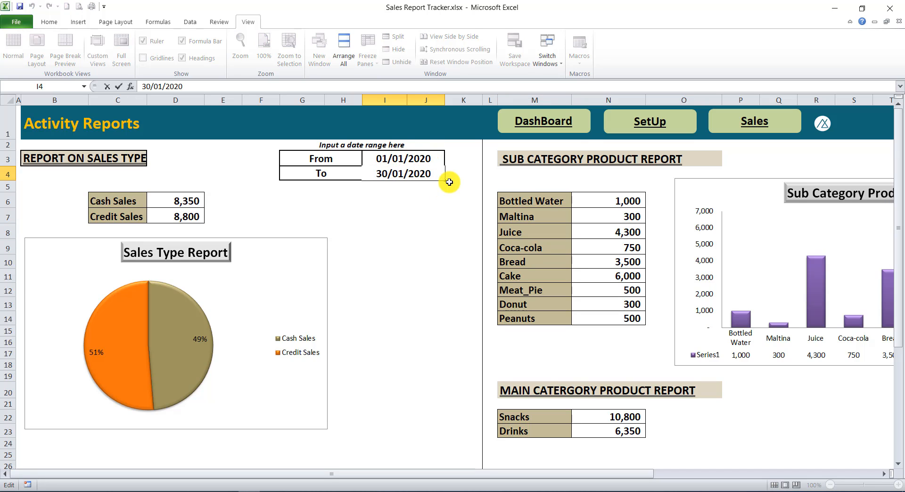
{"action": "key", "text": "BackSpace"}
{"action": "key", "text": "BackSpace"}
{"action": "key", "text": "shift+Return"}
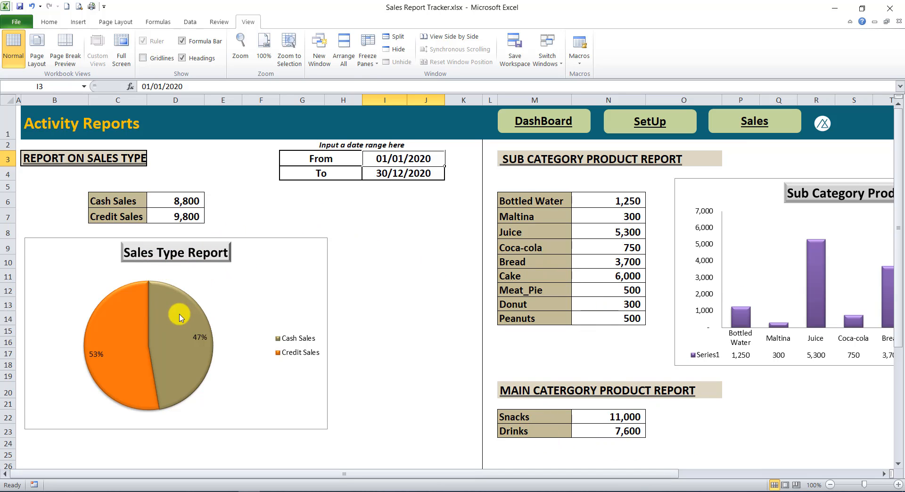
Step: Examine the Sales Type pie chart and the sub-category and main category product reports for the chosen date range
{"action": "mouse_move", "coordinate": [177, 321]}
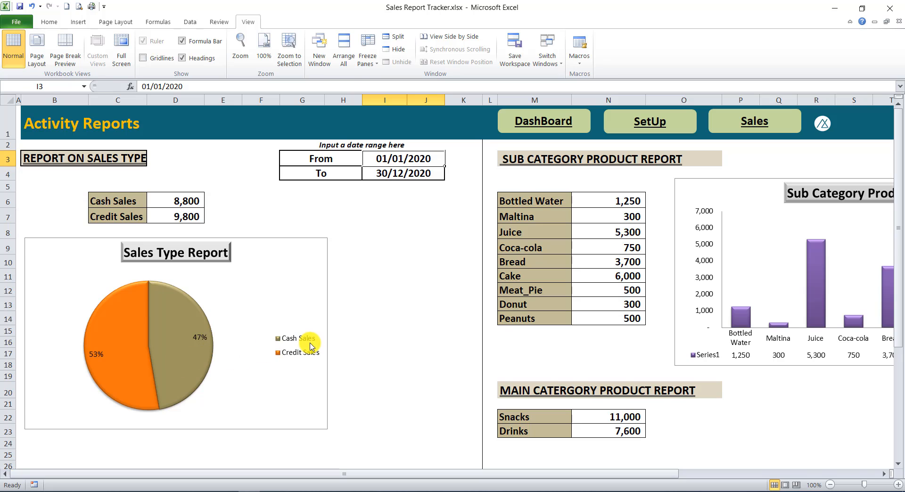
{"action": "mouse_move", "coordinate": [192, 340]}
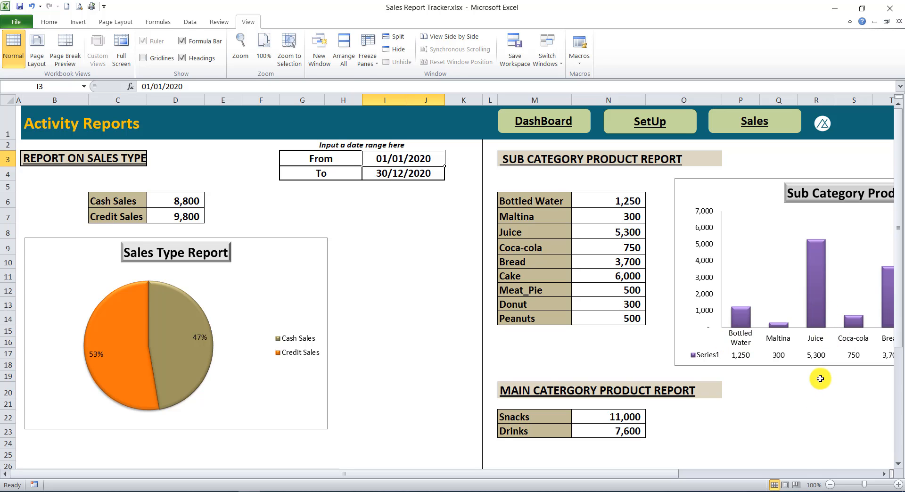
{"action": "left_click_drag", "start_coordinate": [665, 477], "coordinate": [638, 452]}
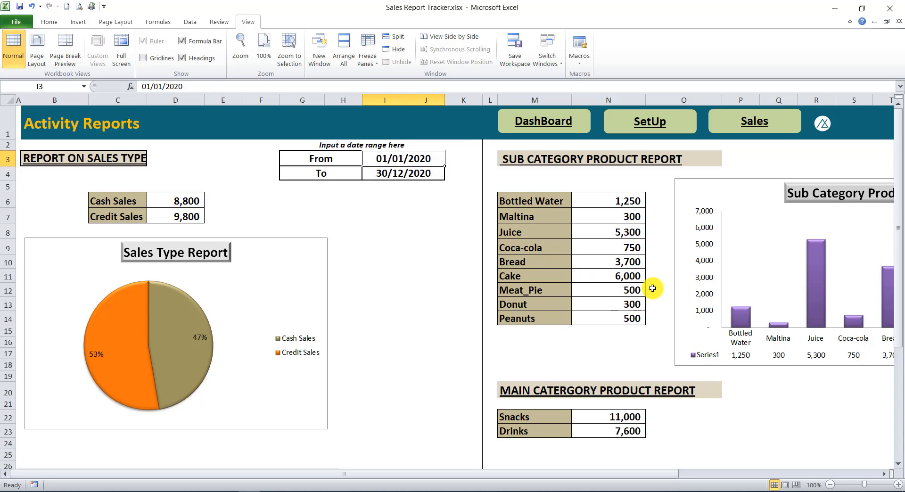
Step: Visit the setup, sales and report sheets in turn through their navigation links, and return to the dashboard
{"action": "left_click", "coordinate": [660, 130]}
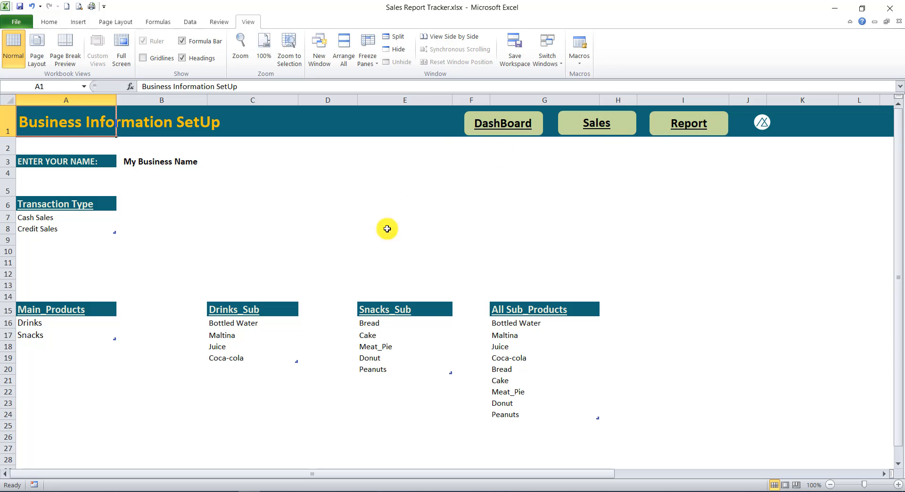
{"action": "left_click", "coordinate": [595, 124]}
{"action": "left_click", "coordinate": [838, 125]}
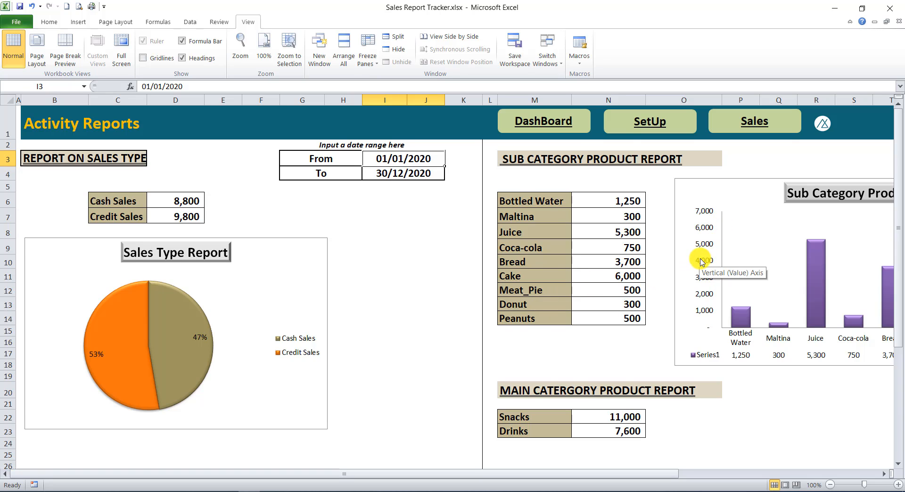
{"action": "left_click", "coordinate": [556, 124]}
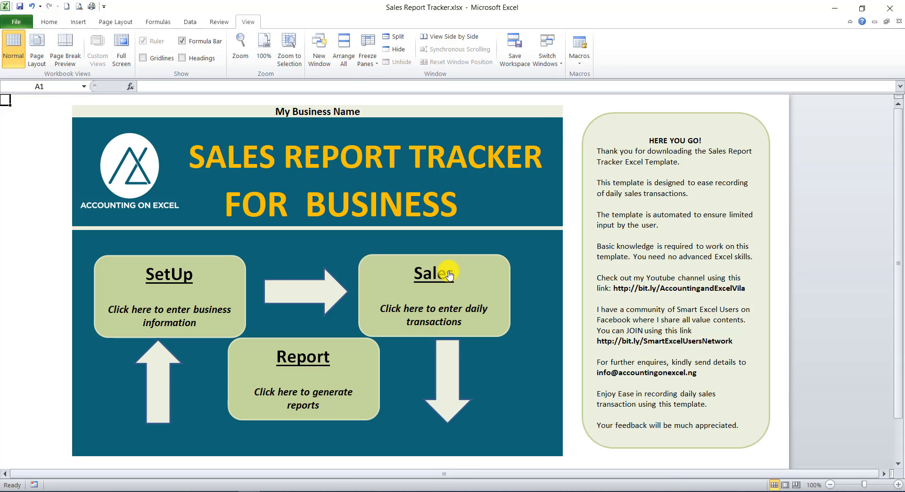